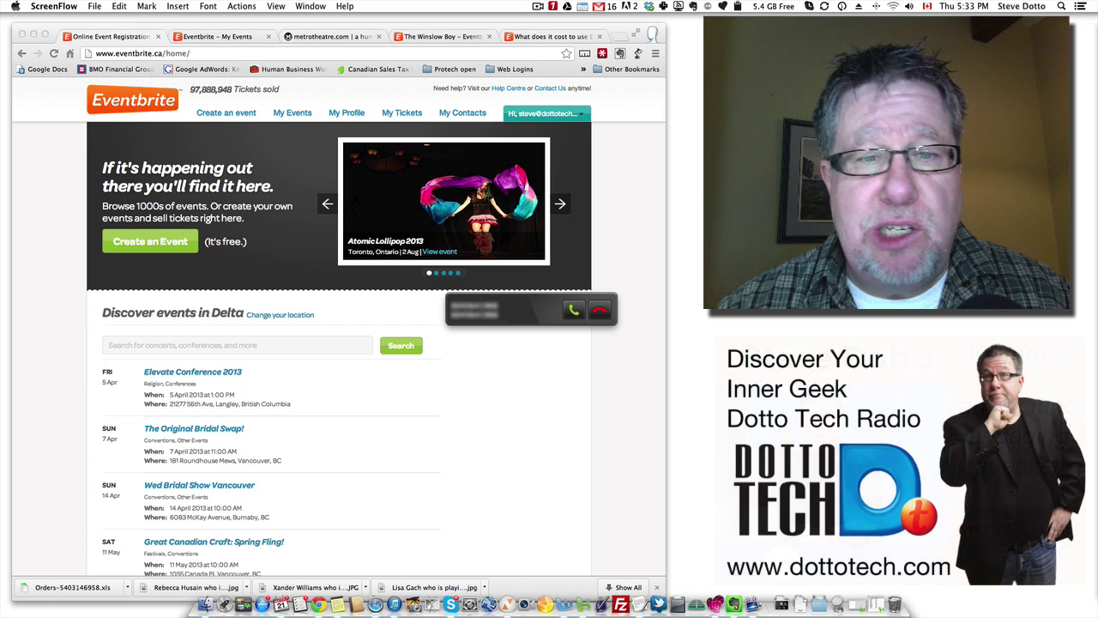
Switch to the Eventbrite pricing page explaining that event creation is free
click(537, 6)
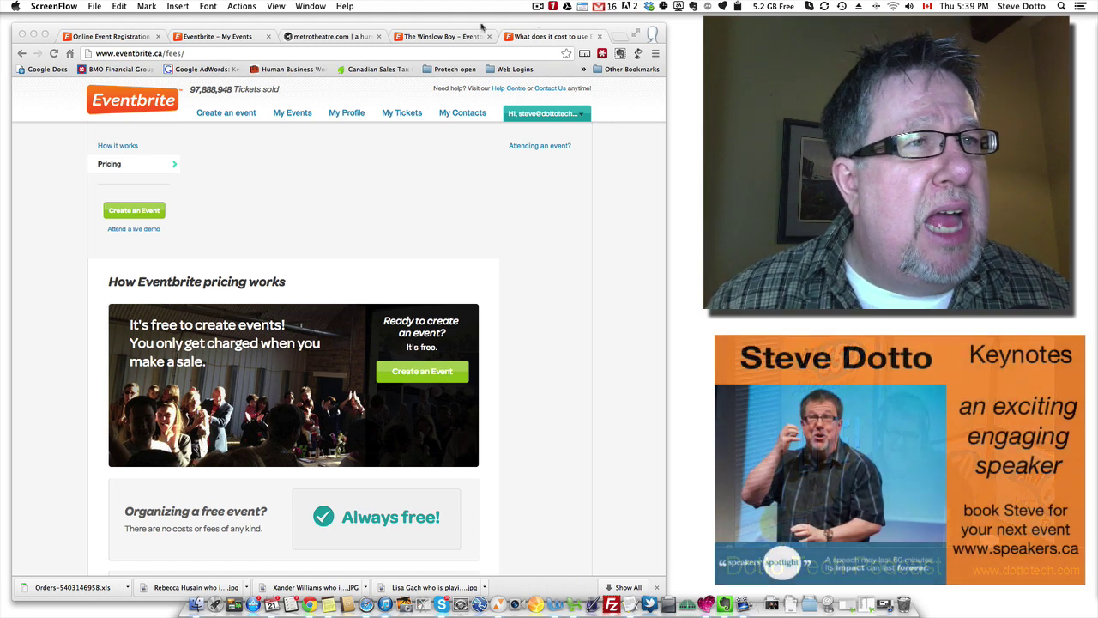
Open the ProTECHtivity Prince George dashboard from My Events, then its Edit form
click(198, 36)
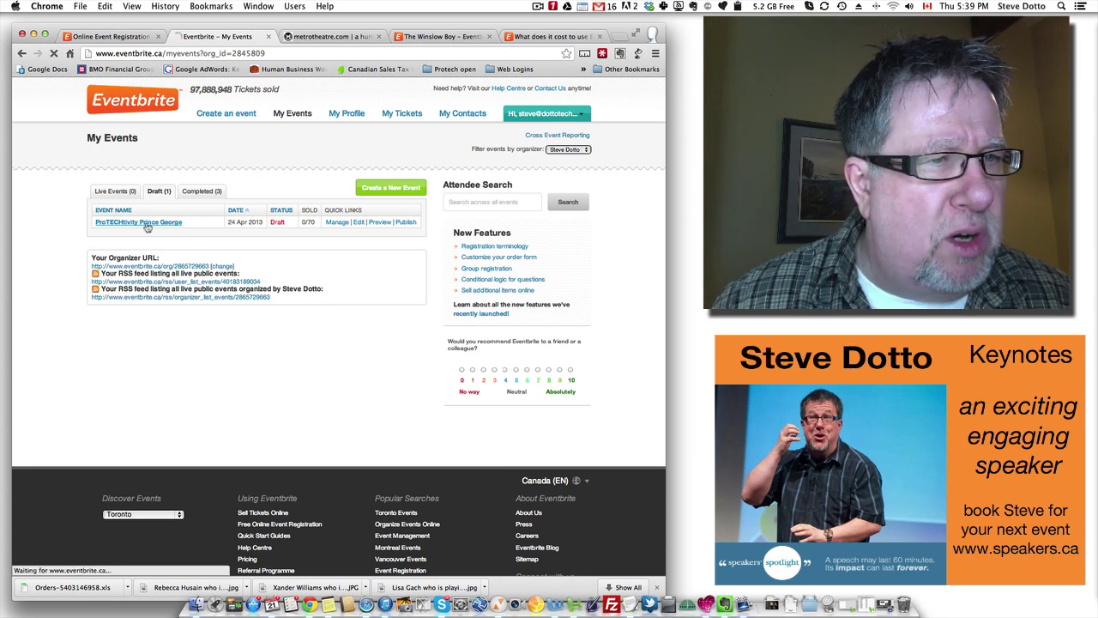
click(162, 224)
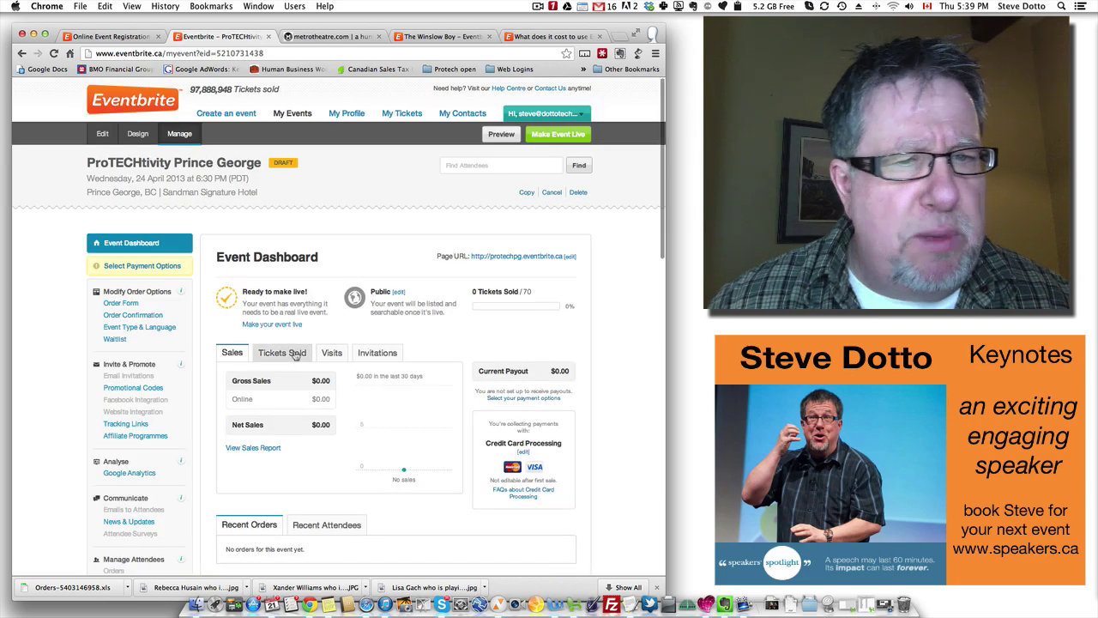
scroll(273, 340, down, 5)
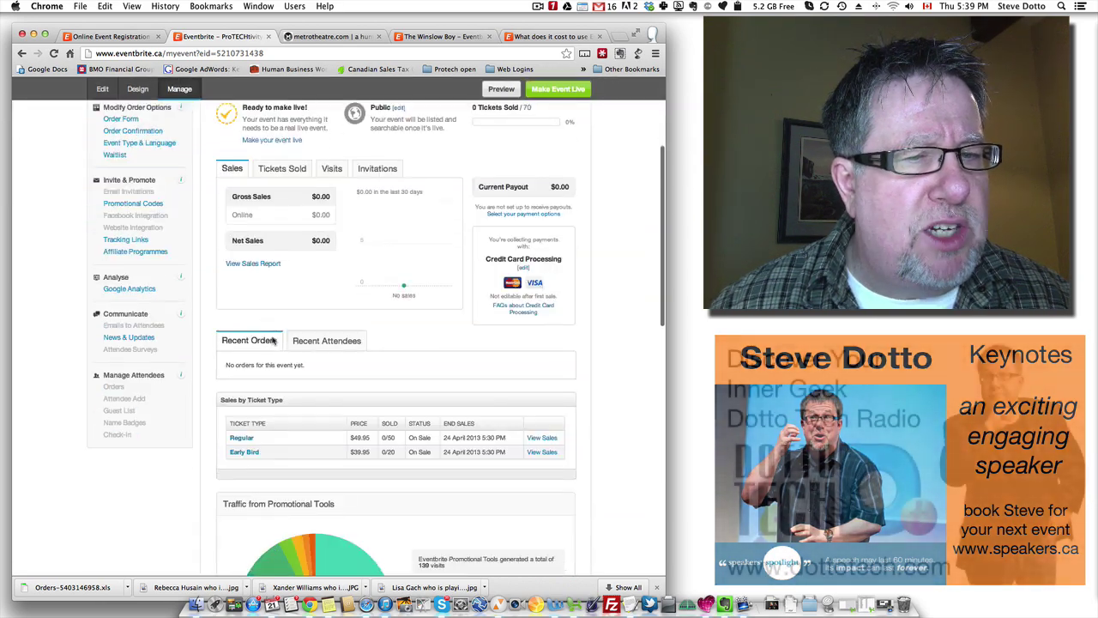
scroll(172, 146, up, 5)
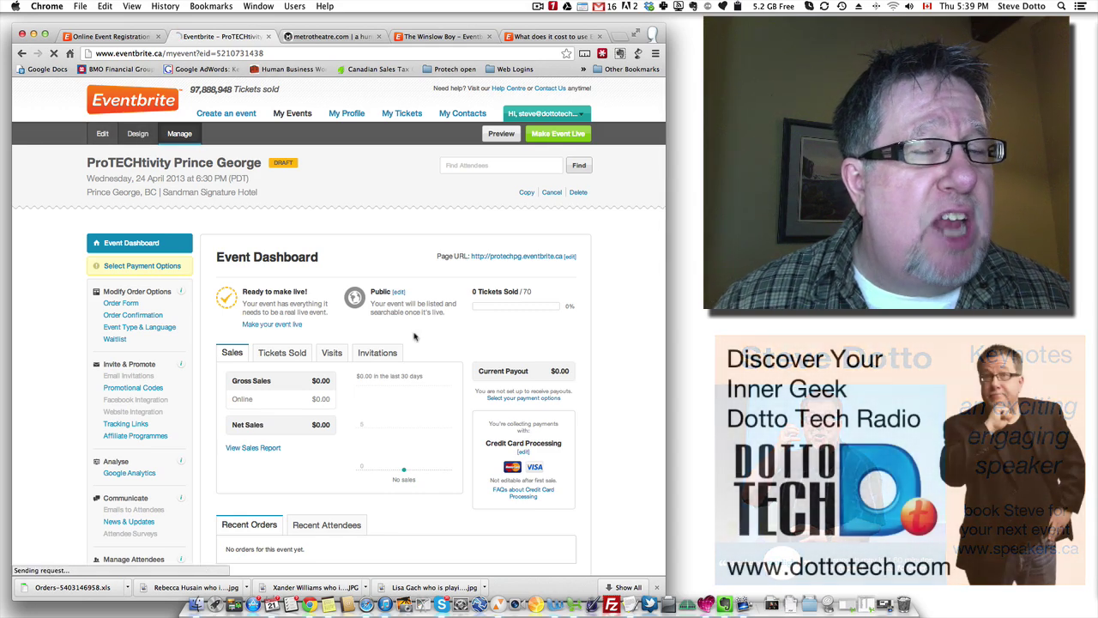
click(102, 133)
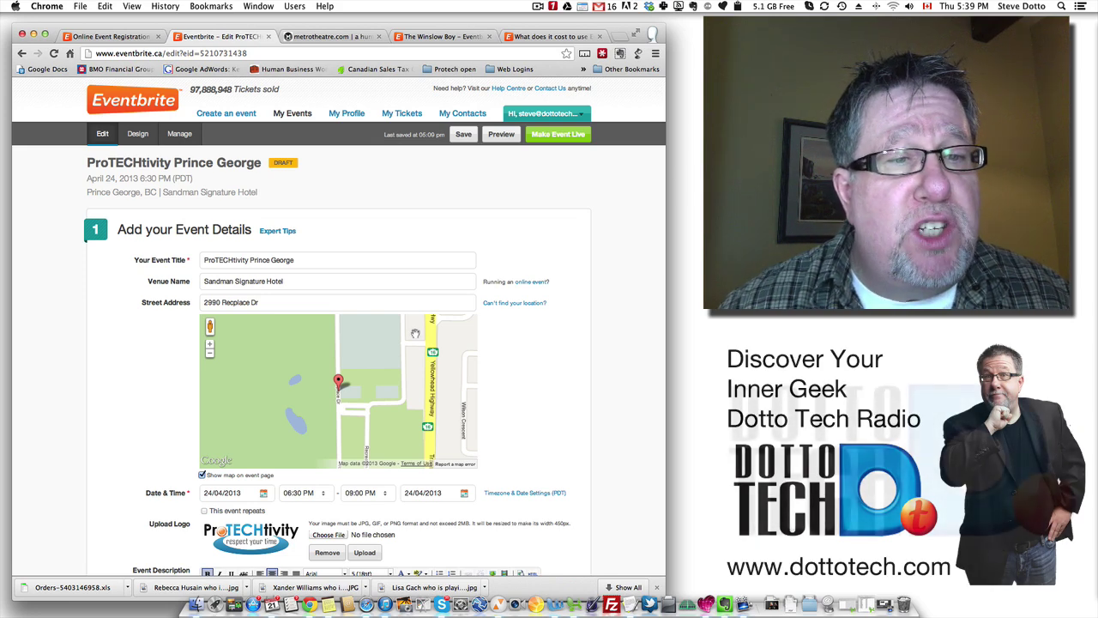
Scroll the event editor, then the Gmail order email down to its tickets PDF
scroll(426, 330, down, 3)
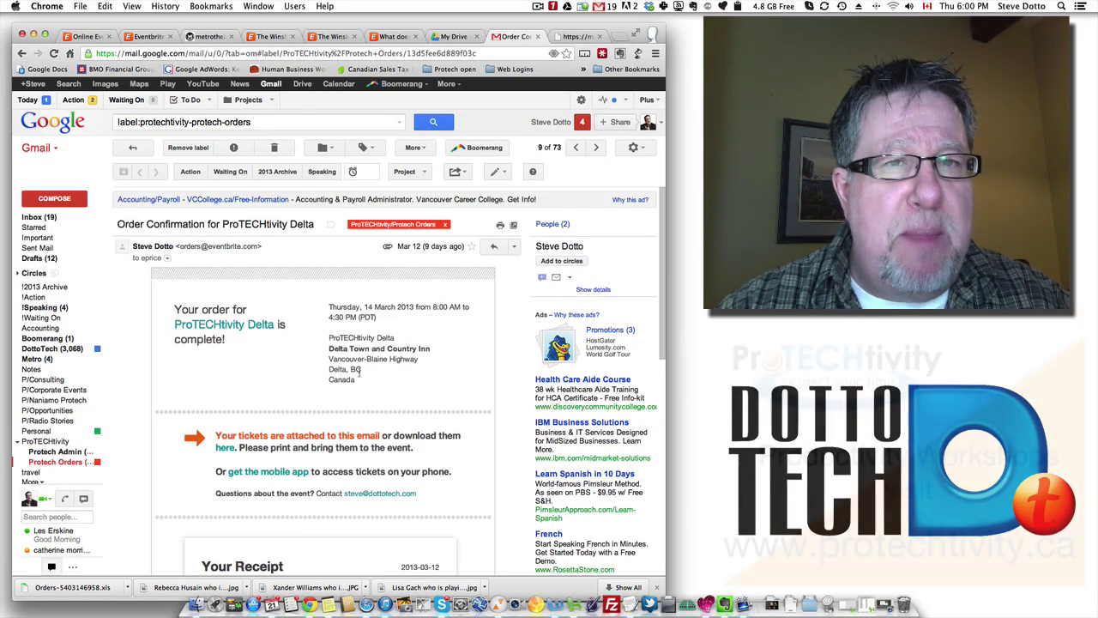
scroll(358, 372, down, 5)
scroll(225, 366, down, 3)
scroll(361, 418, down, 6)
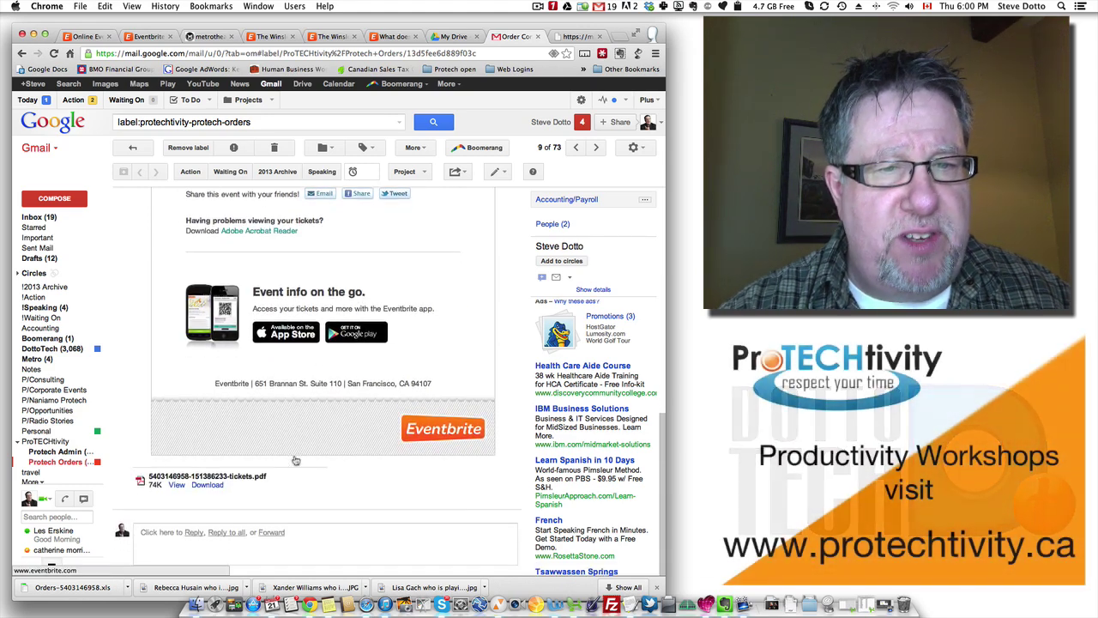
View the tickets PDF attached to the Eventbrite order email
click(176, 488)
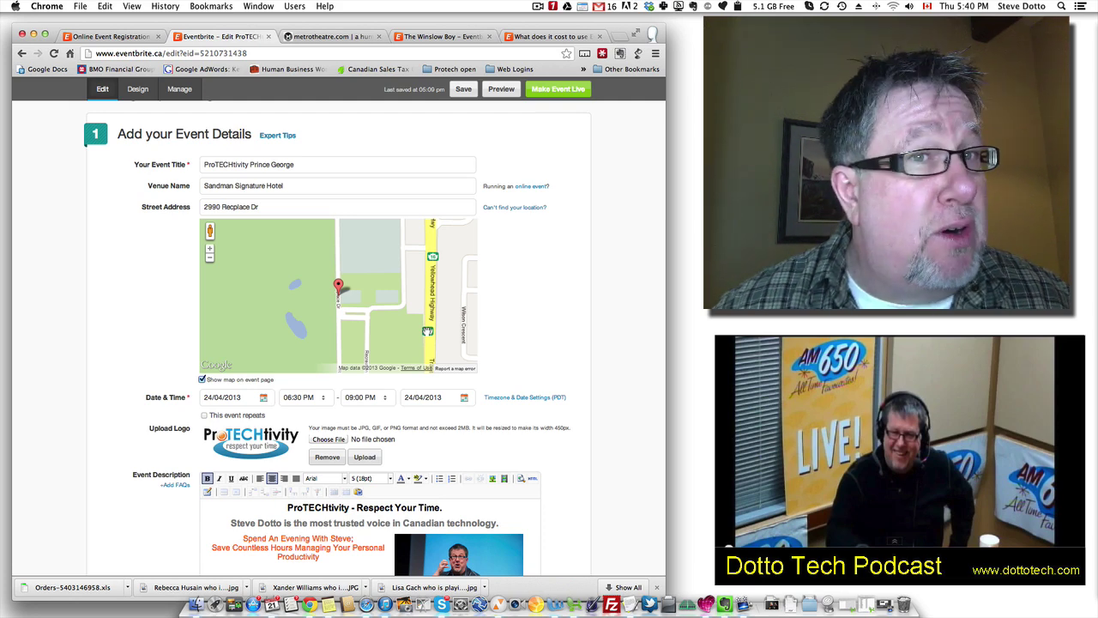
Show the fees: 2.5% plus $0.99 per ticket and 3.5% card processing
click(550, 37)
scroll(487, 258, down, 5)
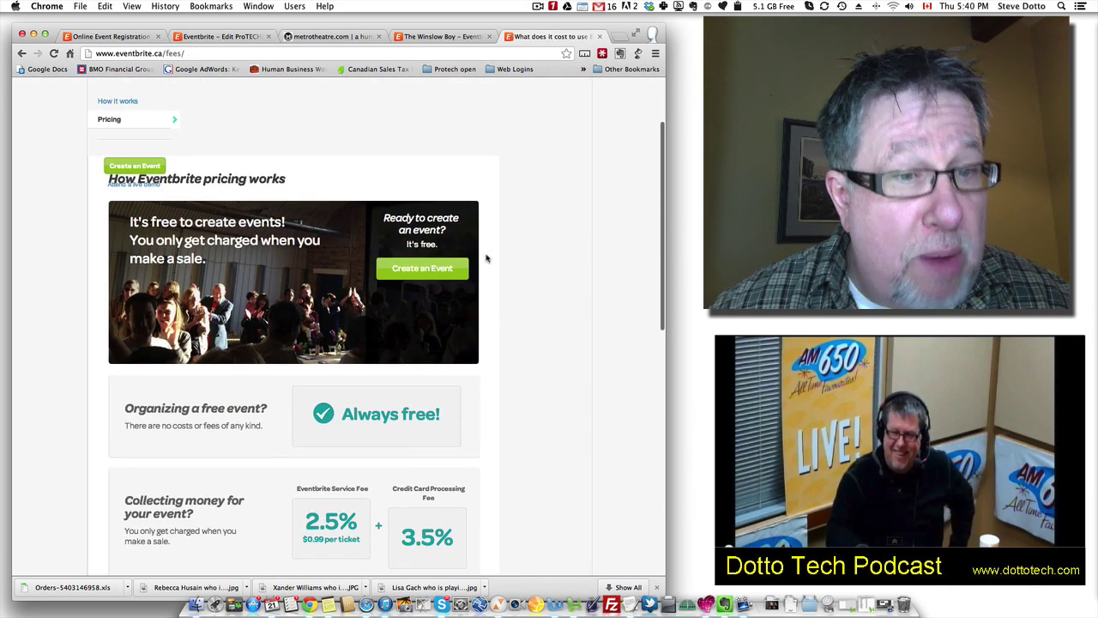
scroll(486, 257, down, 1)
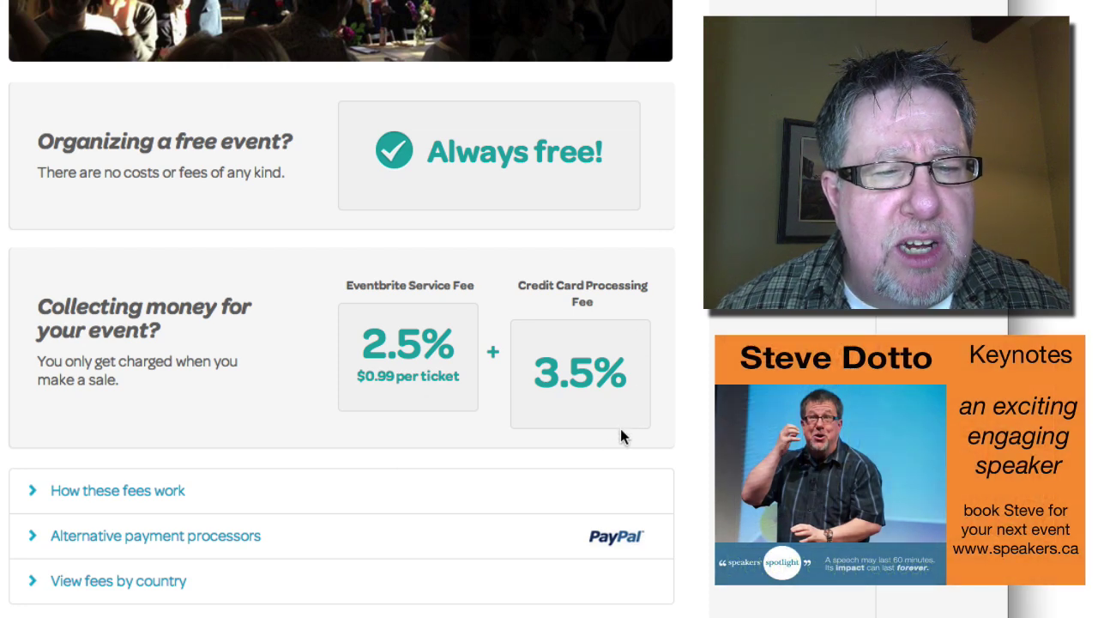
scroll(633, 546, down, 1)
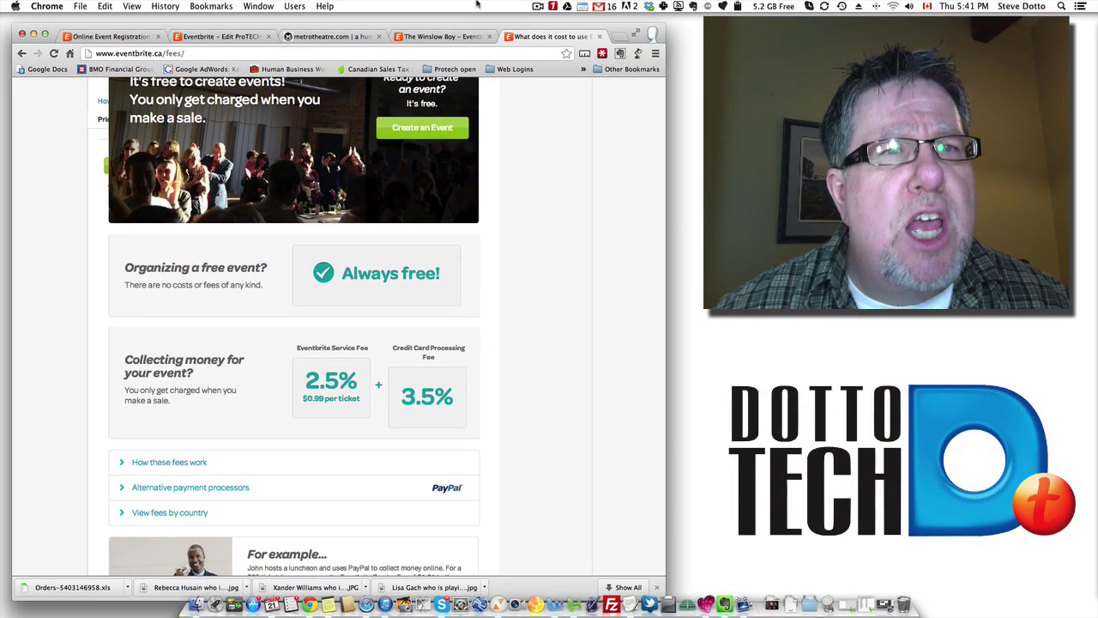
Review the Prince George tickets: Regular $49.95 and Early Bird $39.95, totalling 70
click(214, 37)
scroll(272, 195, down, 15)
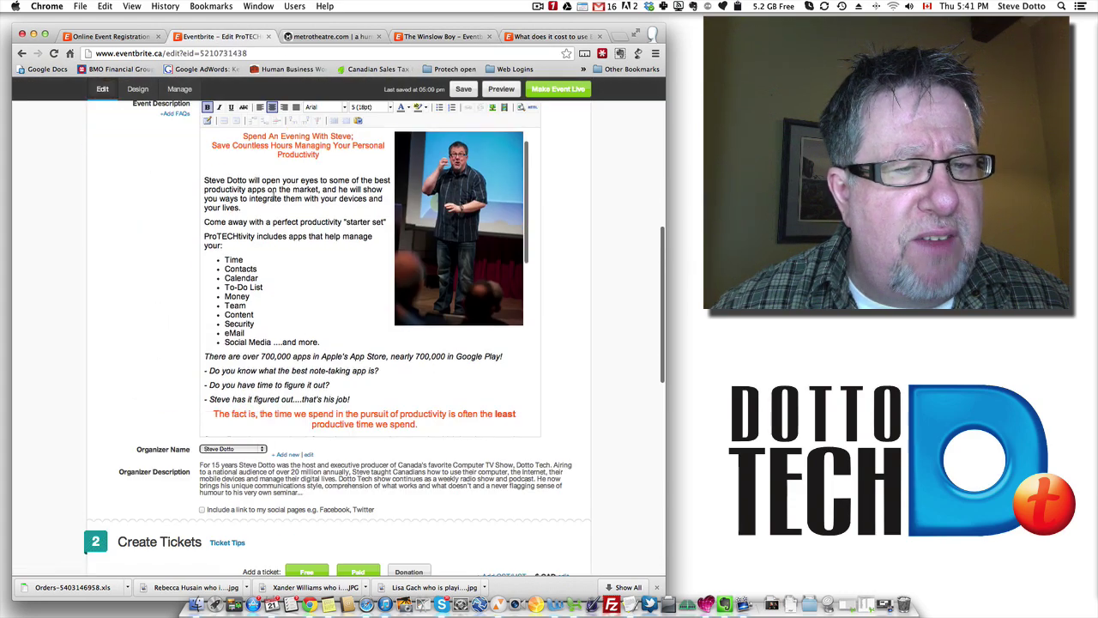
scroll(374, 430, down, 5)
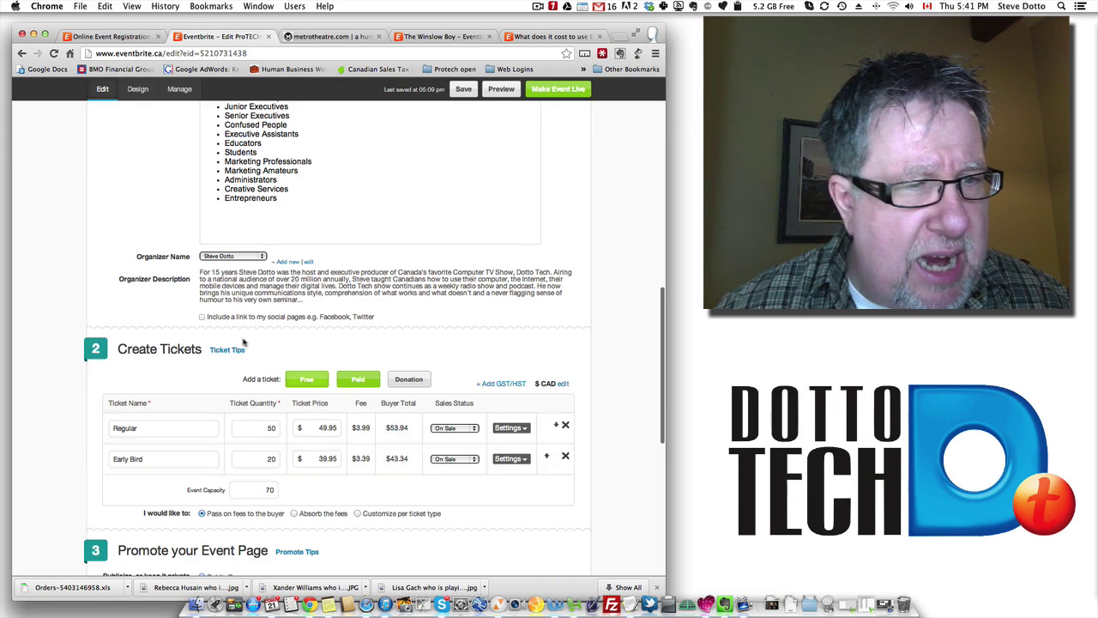
scroll(333, 465, down, 4)
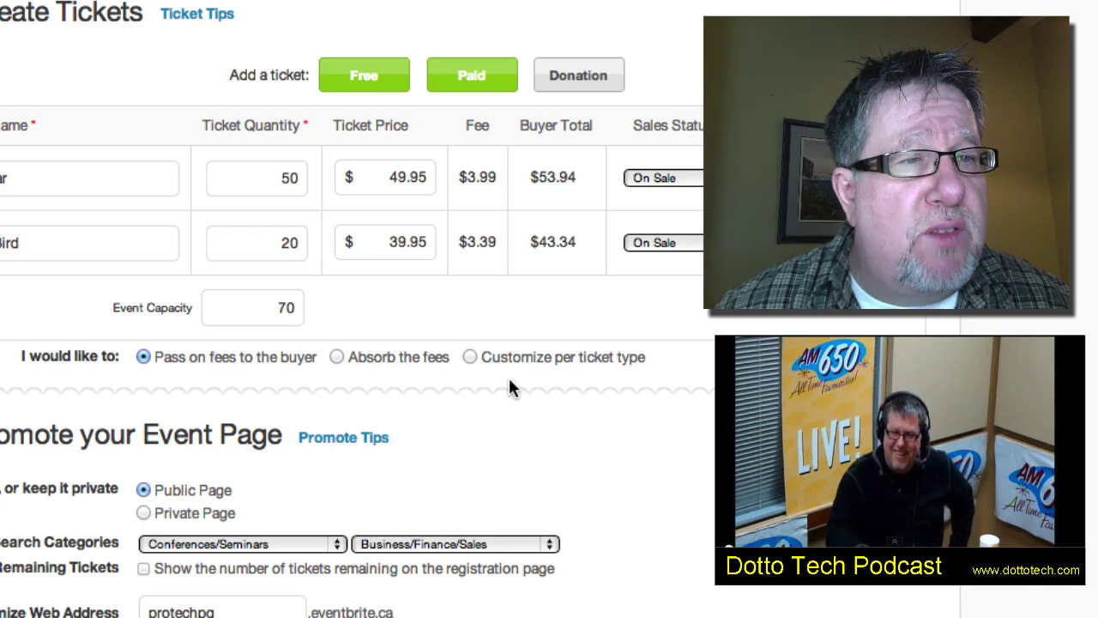
scroll(509, 382, up, 15)
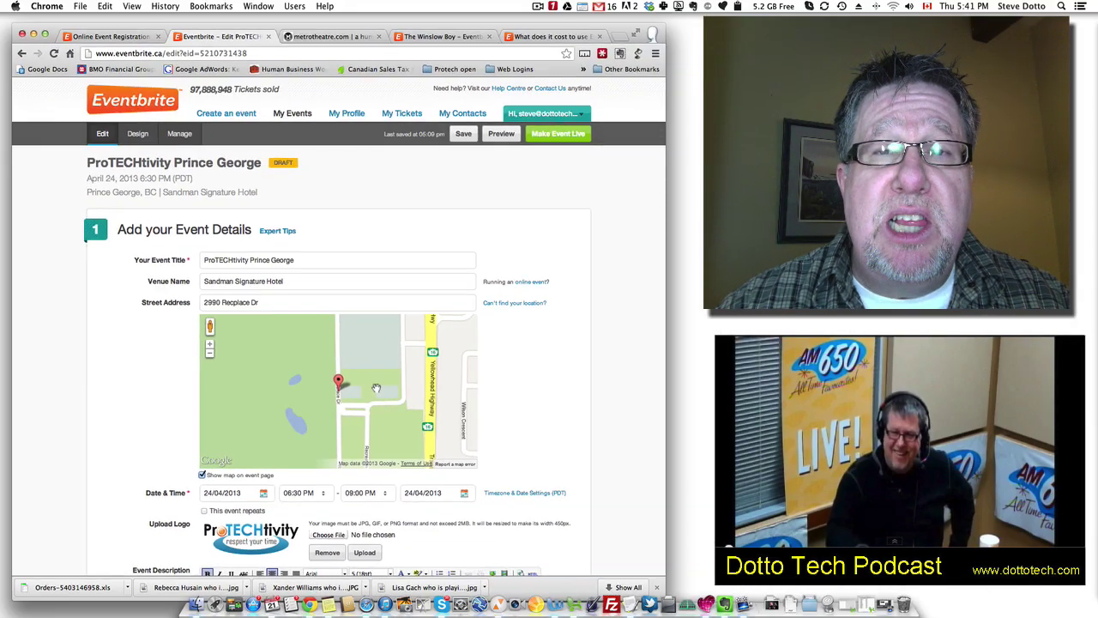
Read the sent ProTECHtivity Delta reminder email in Manage's Emails to Attendees
click(179, 133)
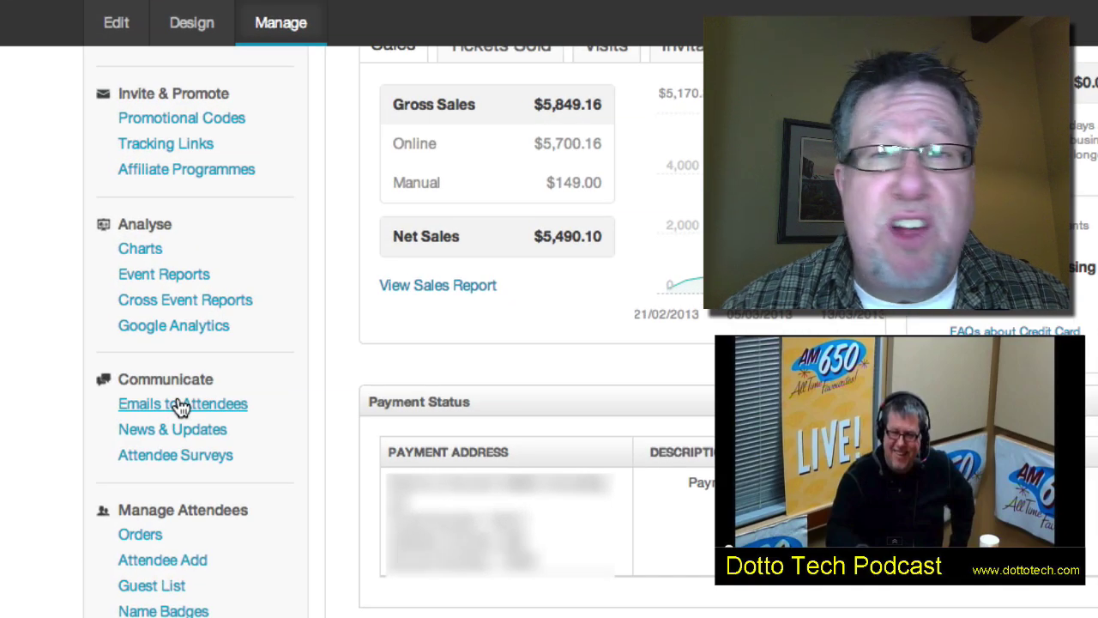
click(181, 405)
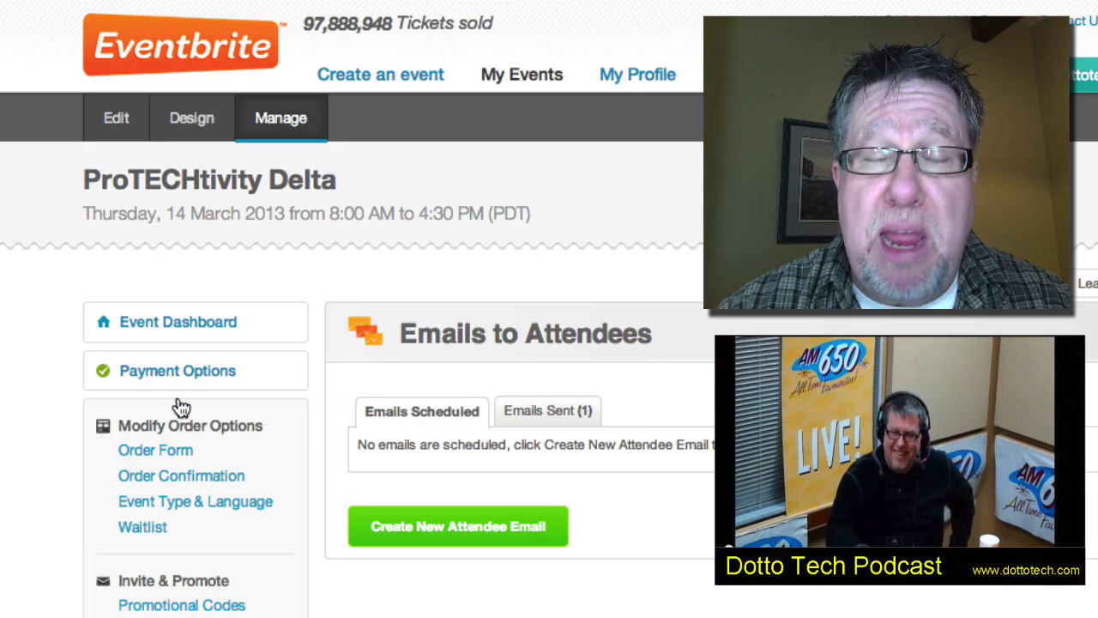
click(535, 412)
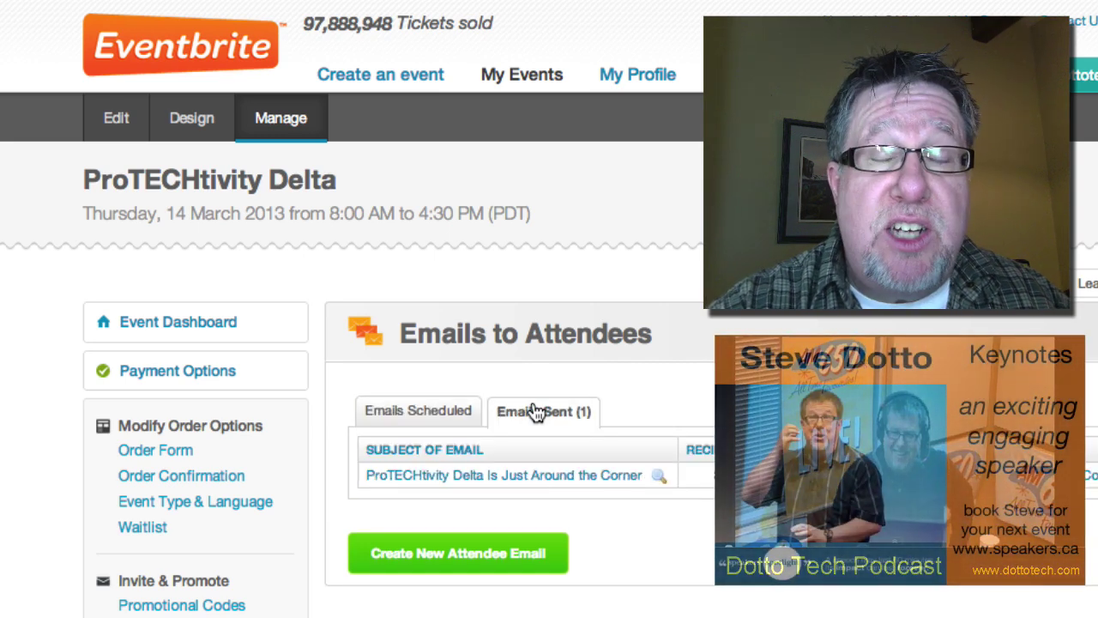
click(506, 481)
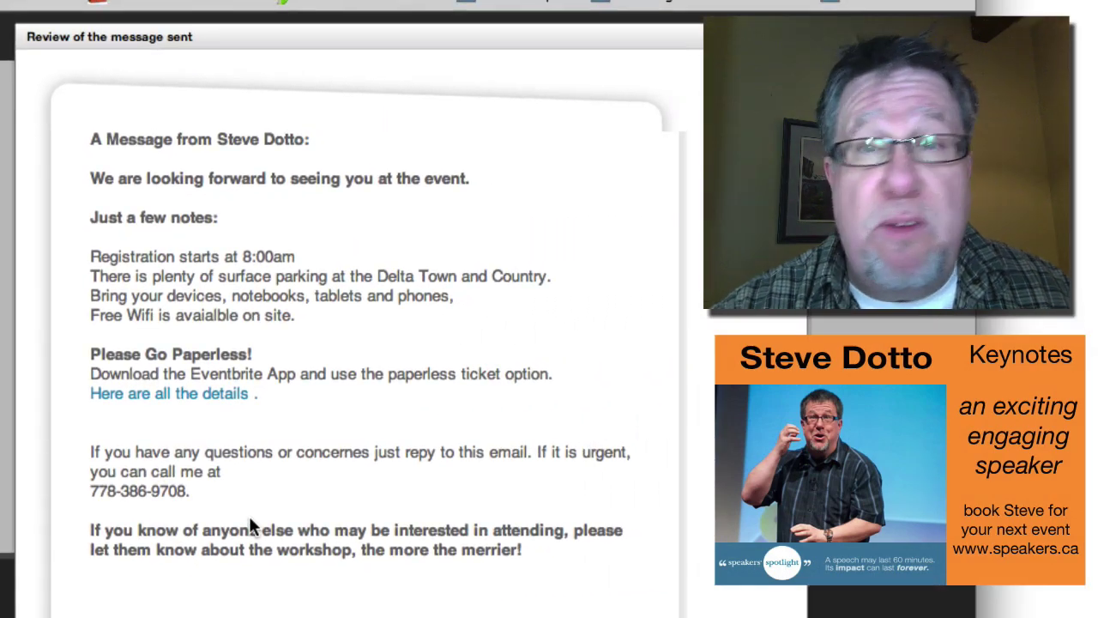
scroll(253, 514, down, 5)
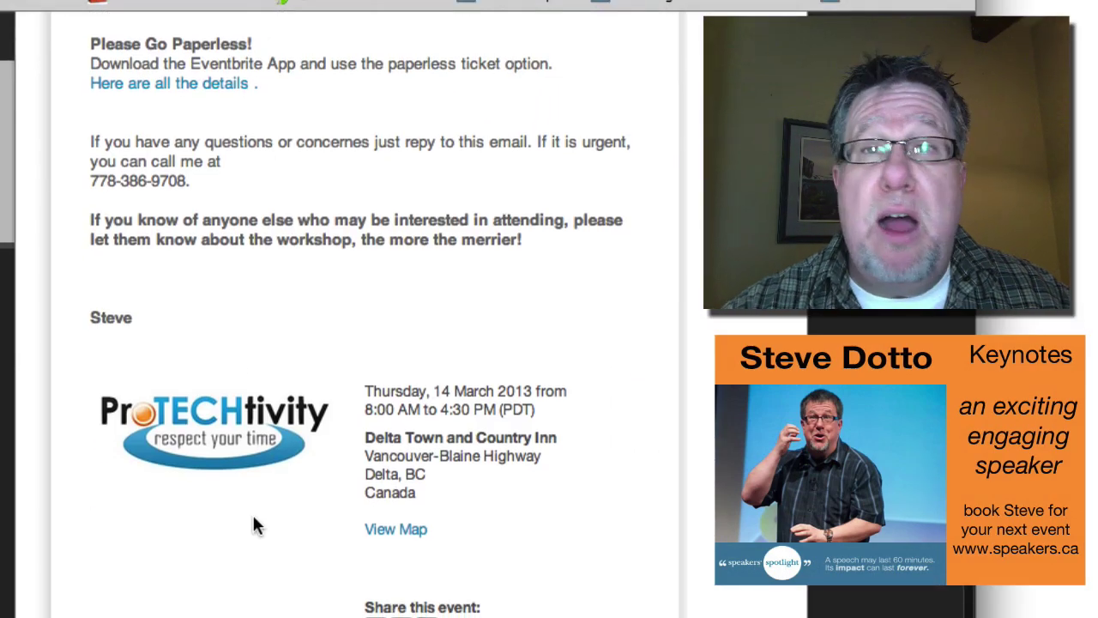
scroll(253, 518, up, 5)
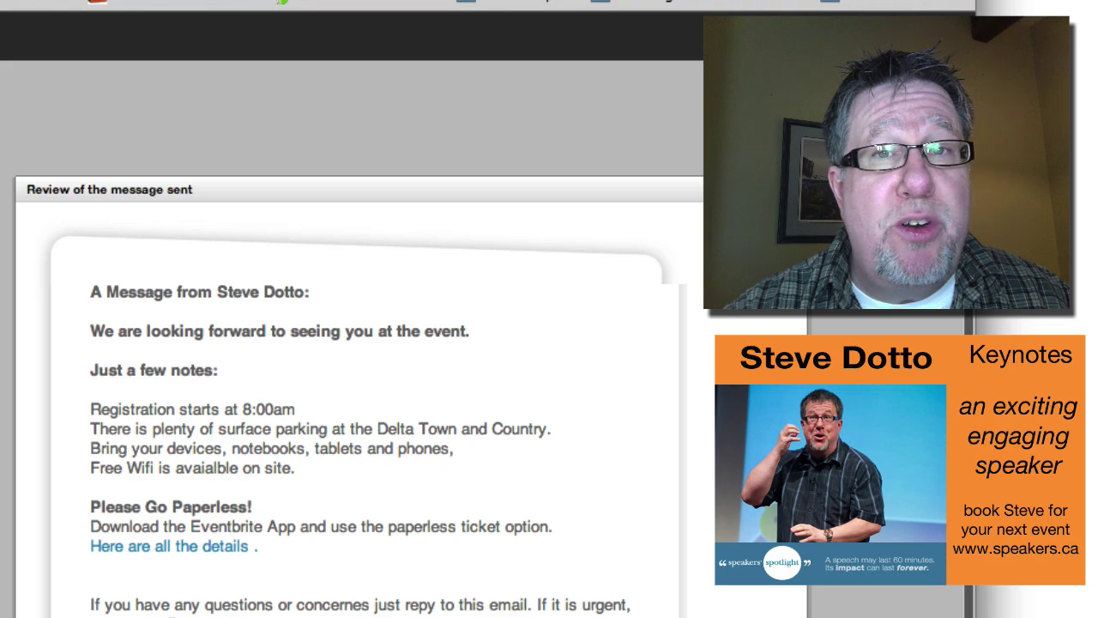
click(568, 105)
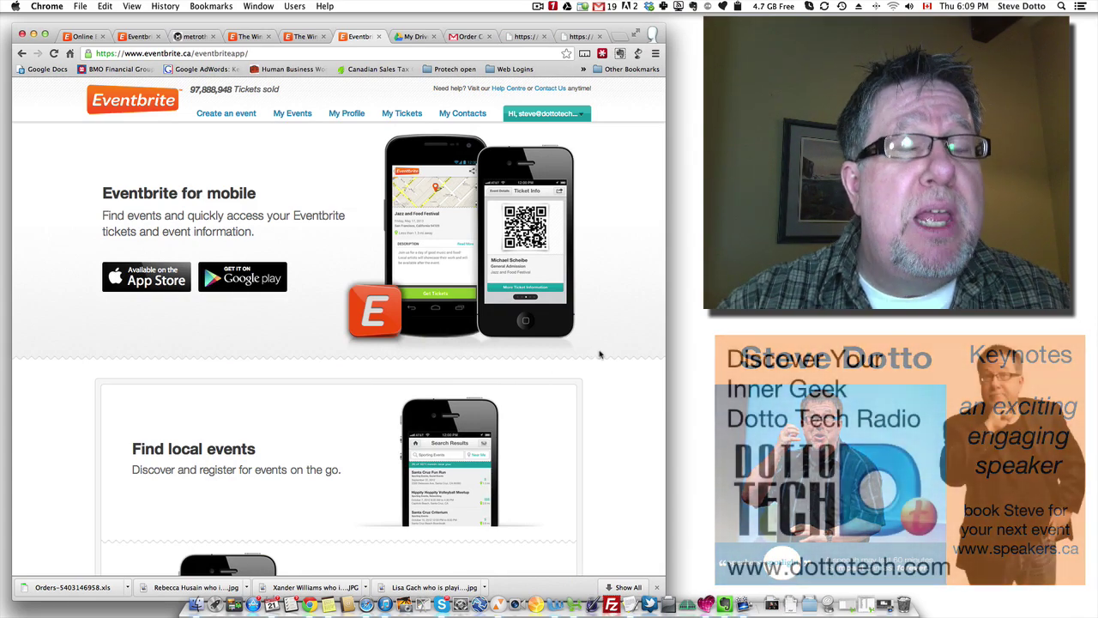
Scroll through the Eventbrite mobile app and Entry Manager pages
scroll(599, 354, down, 10)
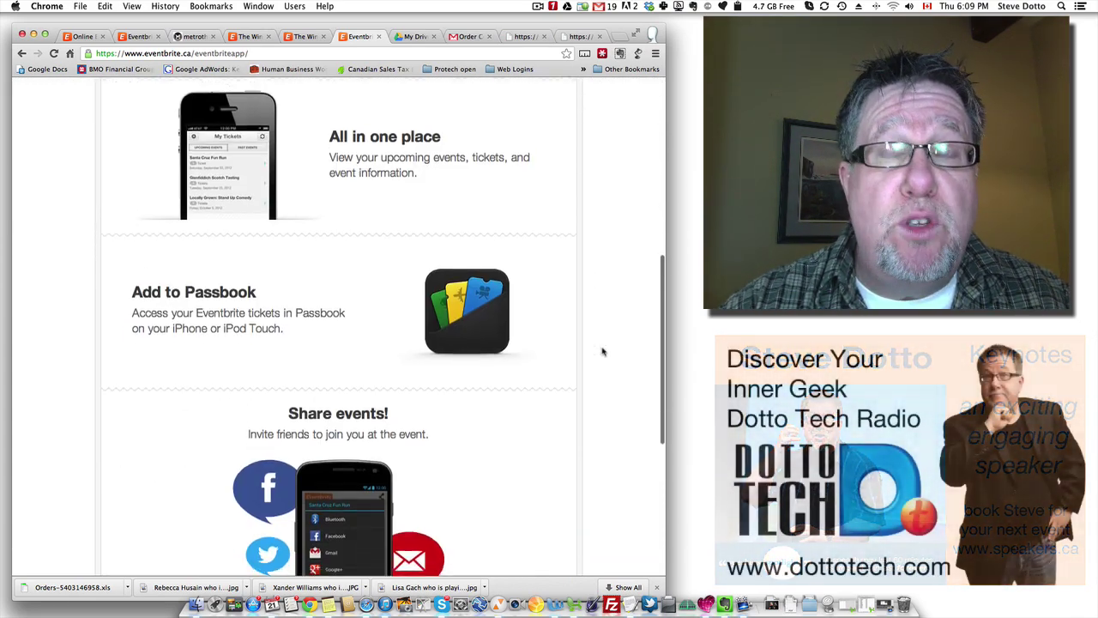
scroll(602, 351, down, 5)
scroll(602, 352, up, 8)
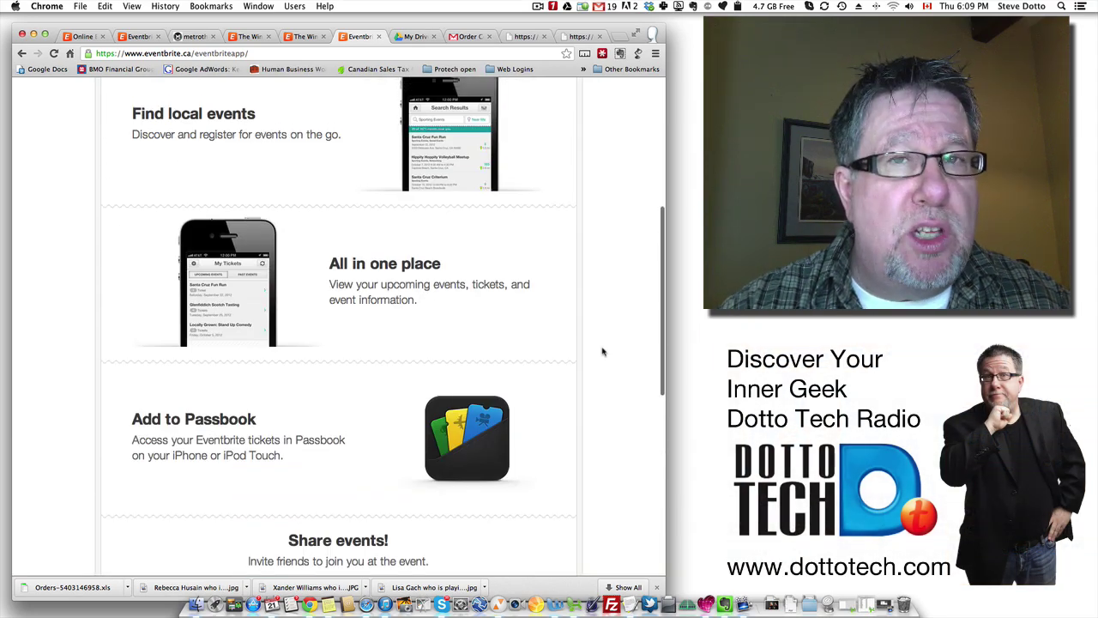
scroll(602, 351, up, 5)
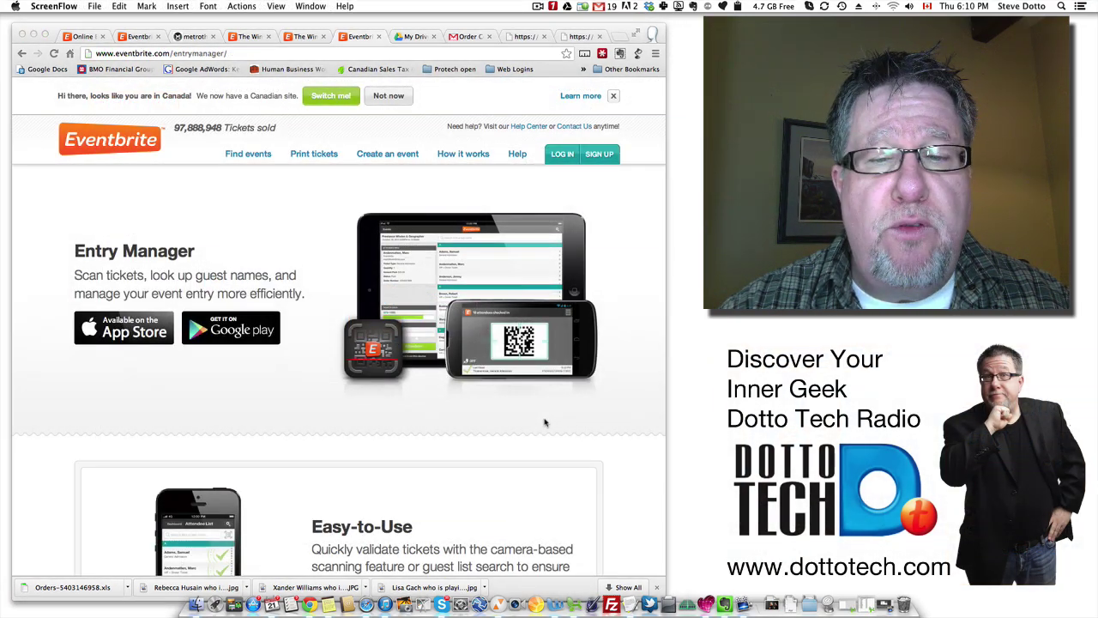
scroll(544, 422, down, 10)
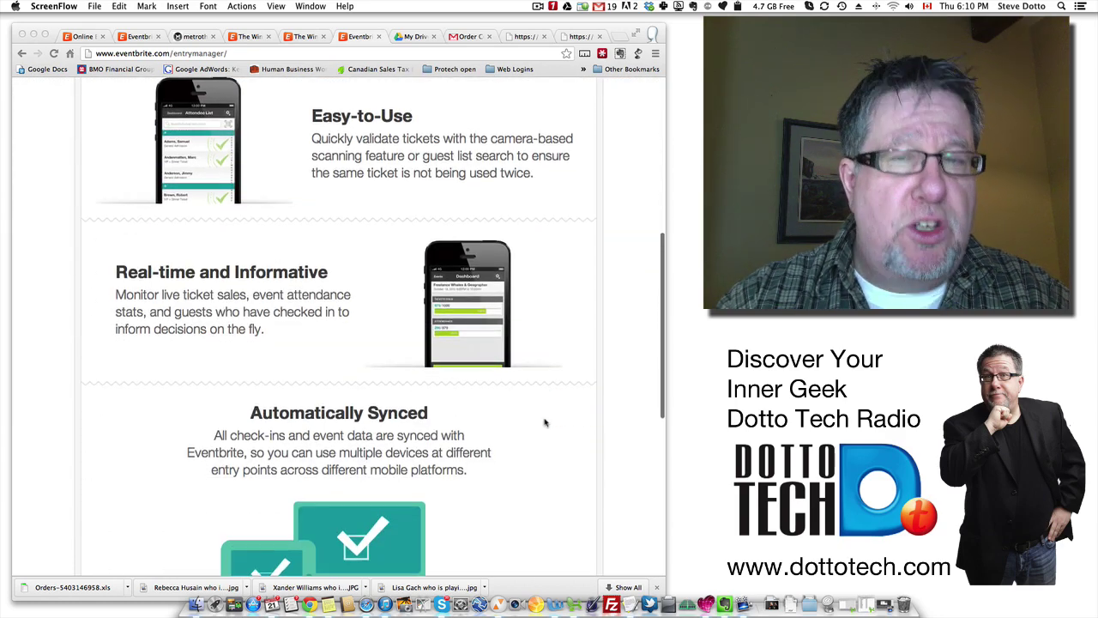
scroll(544, 422, down, 4)
scroll(544, 422, up, 14)
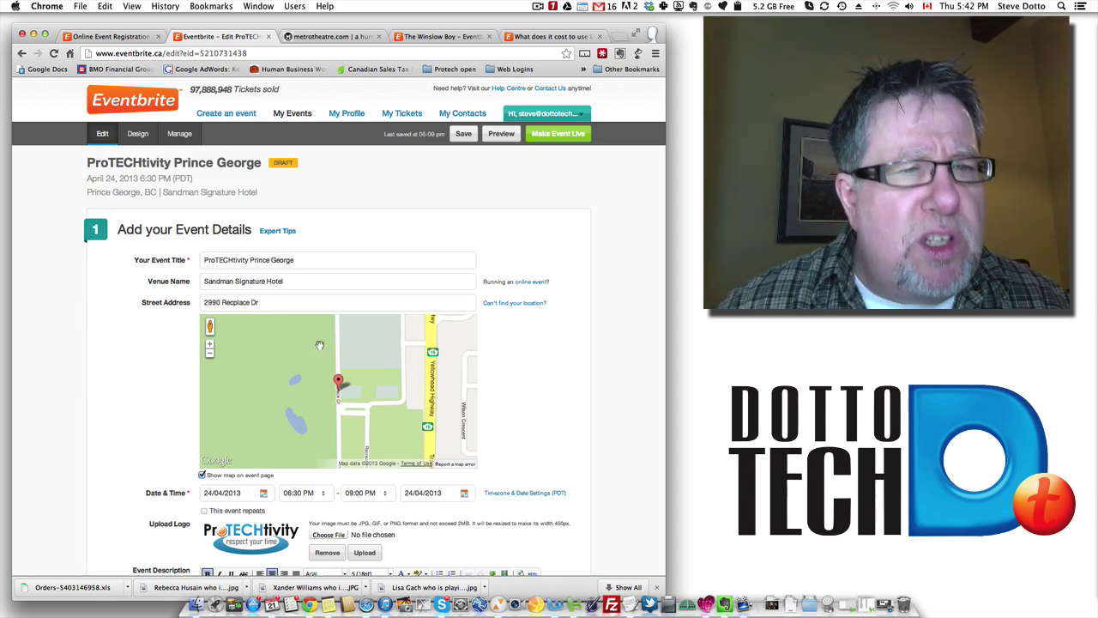
scroll(120, 385, down, 5)
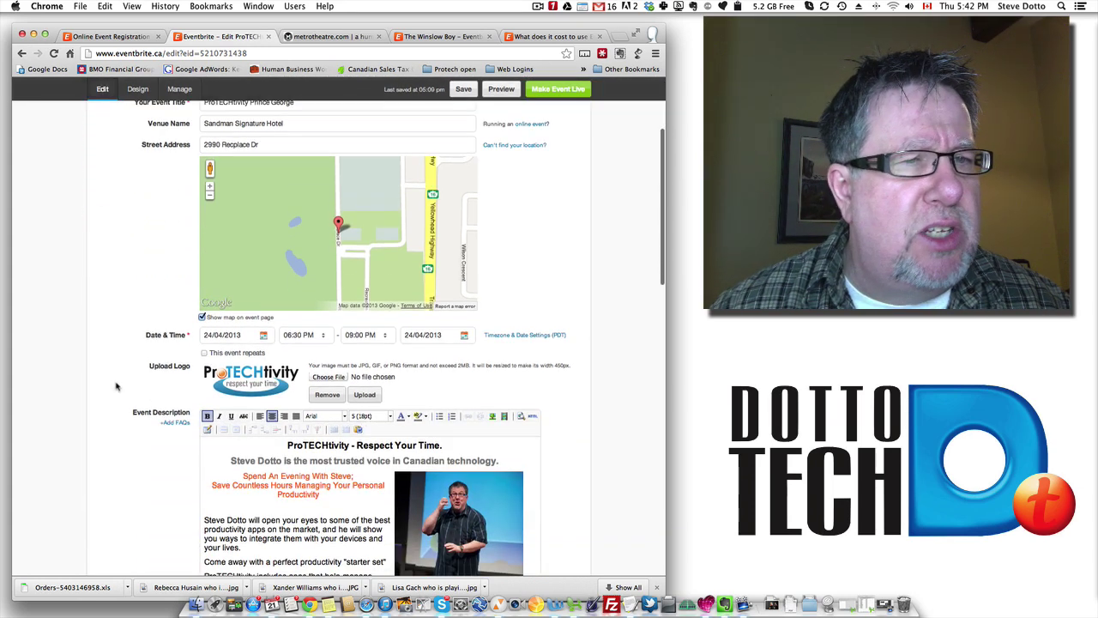
scroll(120, 385, down, 4)
scroll(120, 385, up, 6)
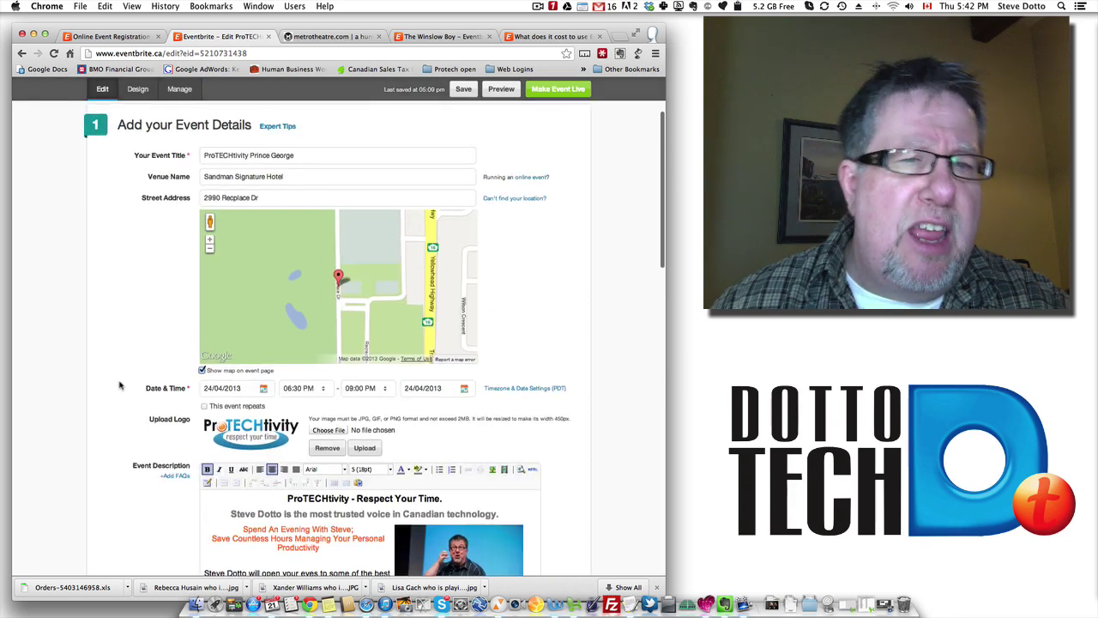
scroll(120, 385, down, 9)
scroll(120, 385, up, 9)
scroll(120, 385, up, 3)
scroll(440, 83, up, 1)
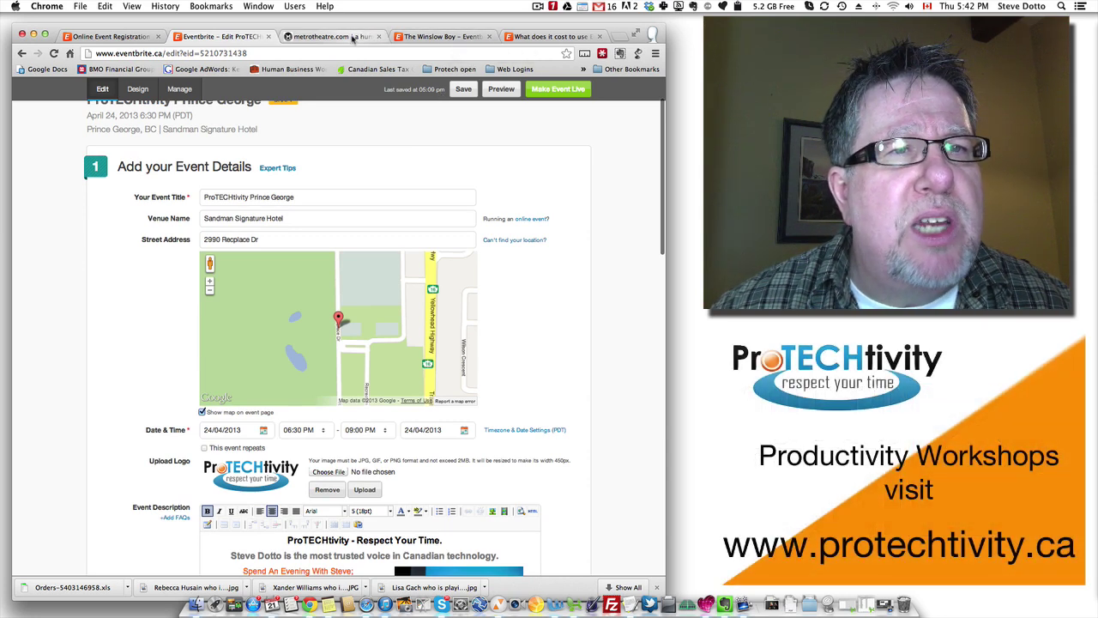
Bring up the Metro Theatre site and its calendar listing The Winslow Boy
click(353, 38)
scroll(375, 162, up, 5)
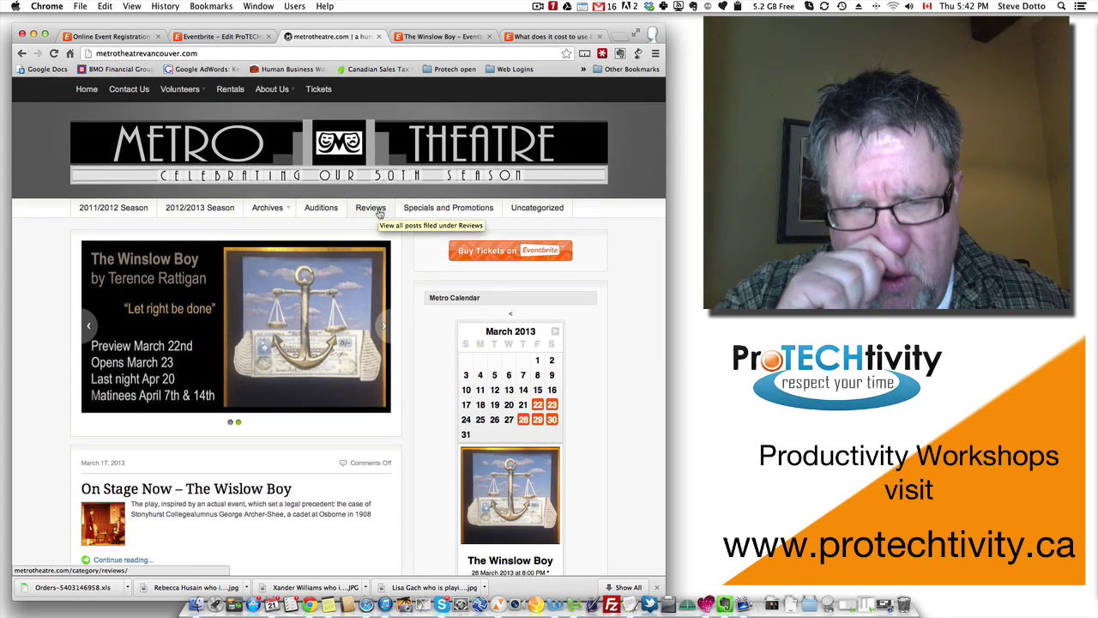
scroll(380, 214, down, 1)
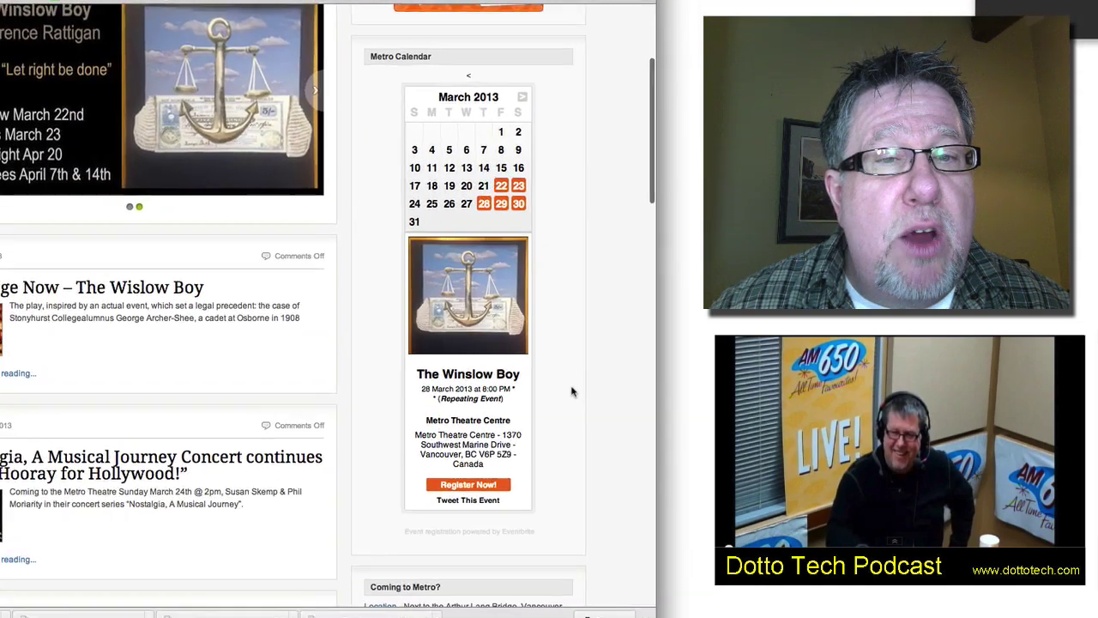
Browse the Metro Calendar to the 23 March Winslow Boy performance and register
scroll(542, 385, up, 3)
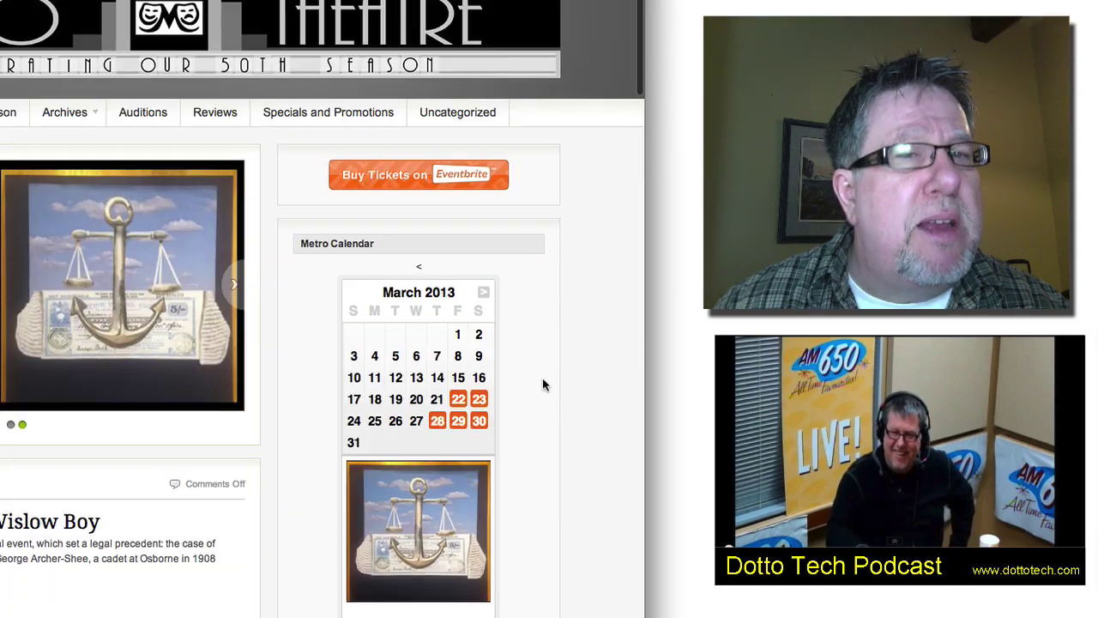
scroll(542, 385, down, 3)
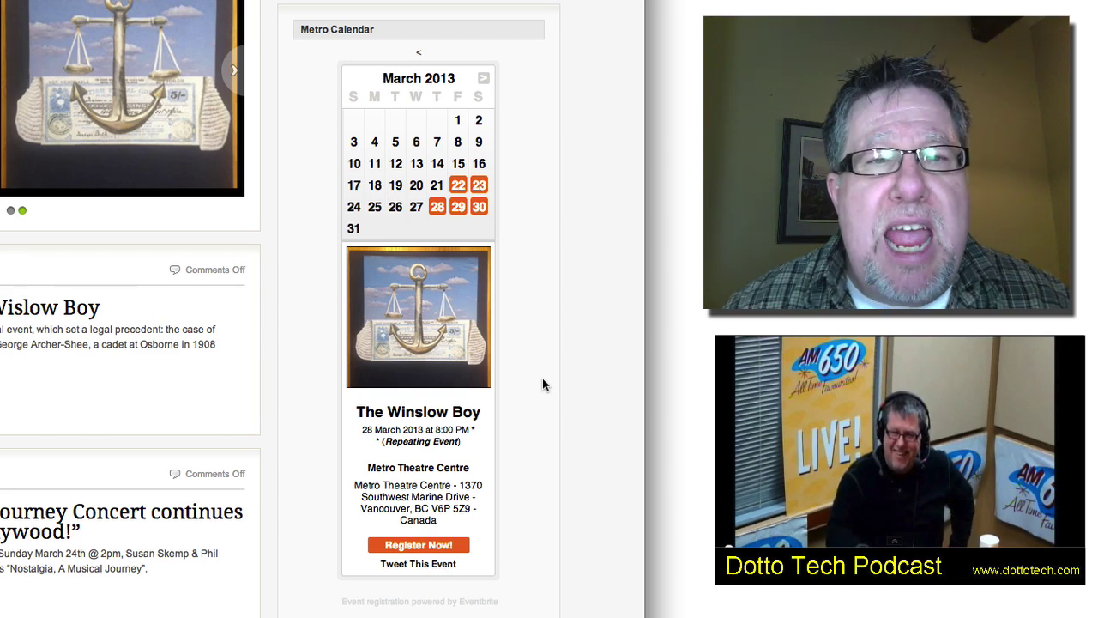
scroll(437, 150, down, 1)
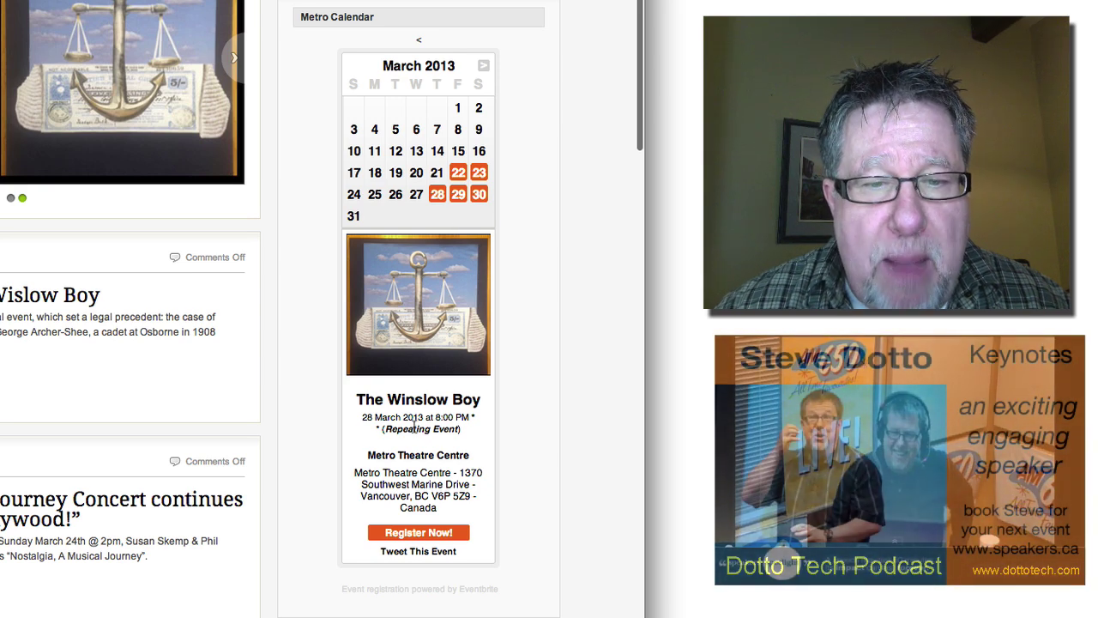
click(483, 66)
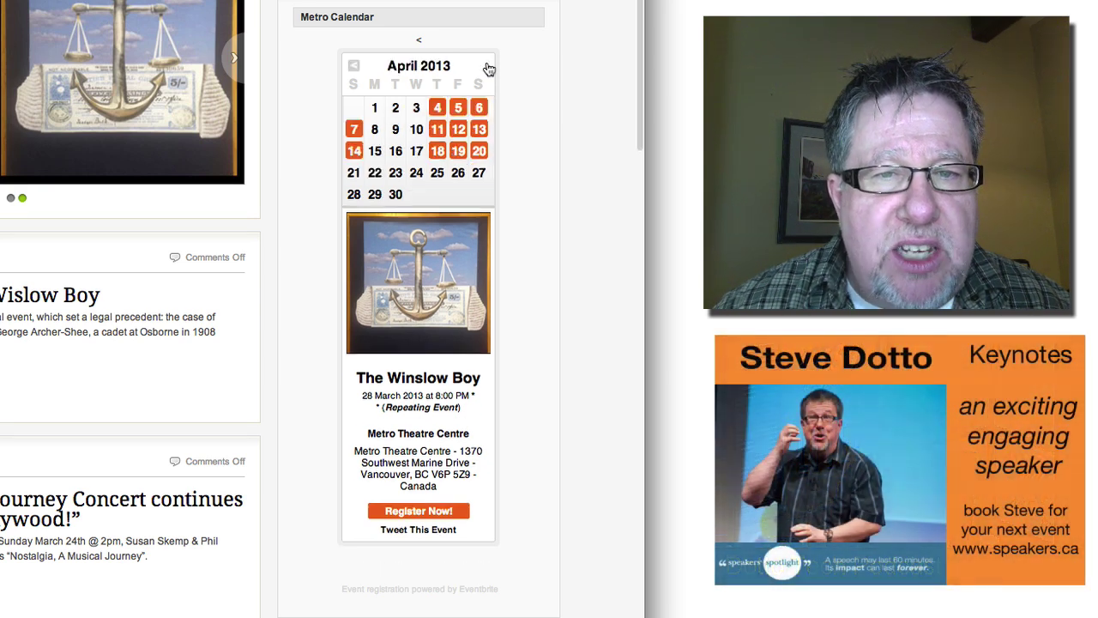
click(353, 66)
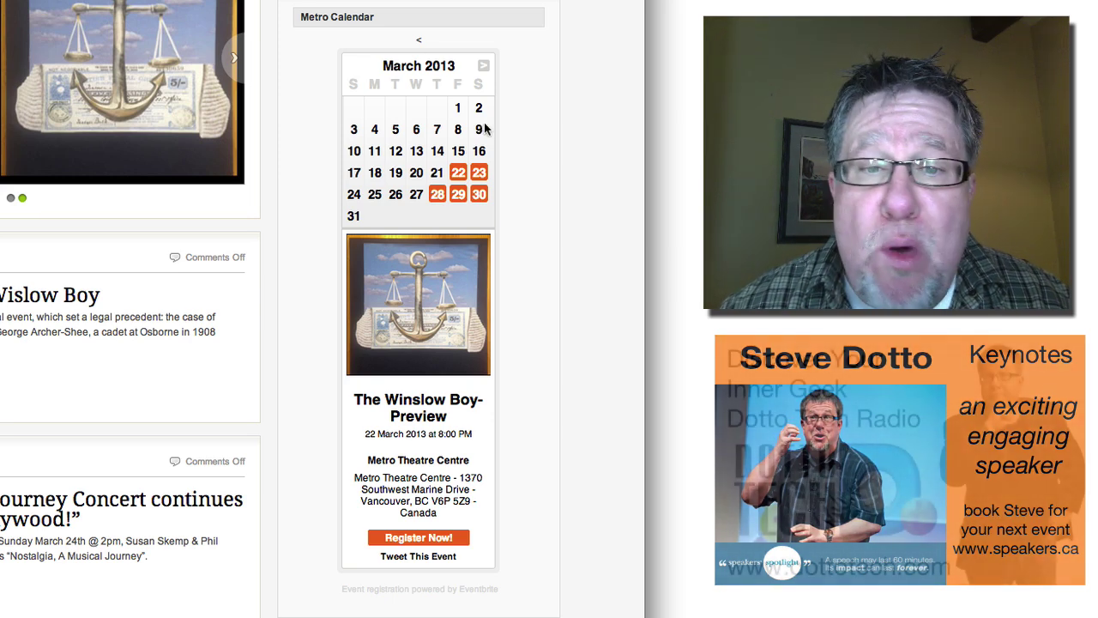
click(482, 174)
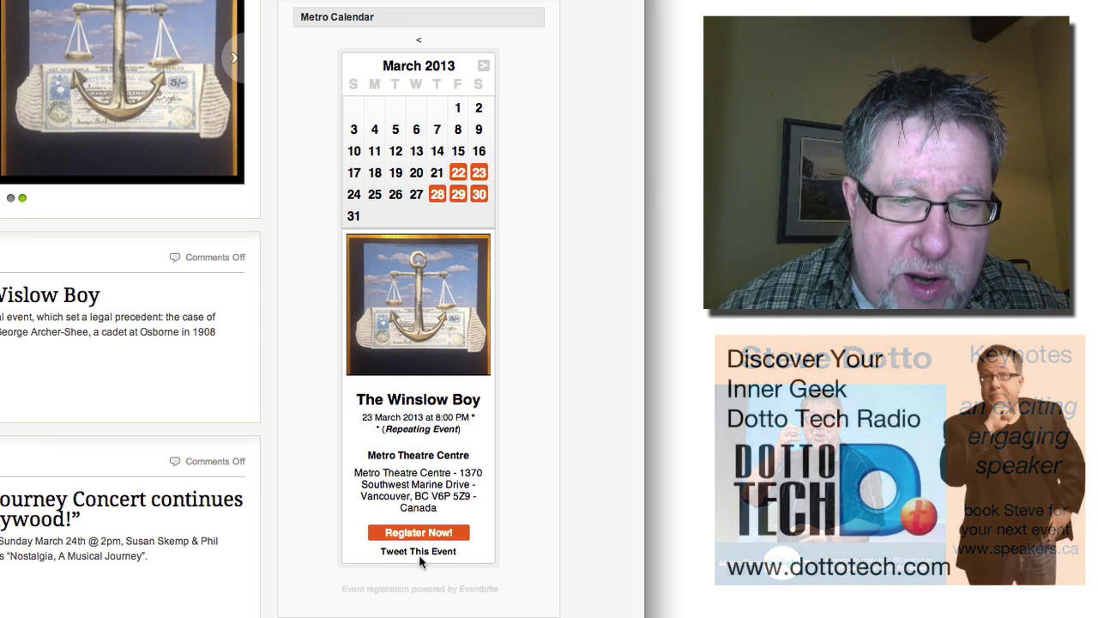
click(432, 534)
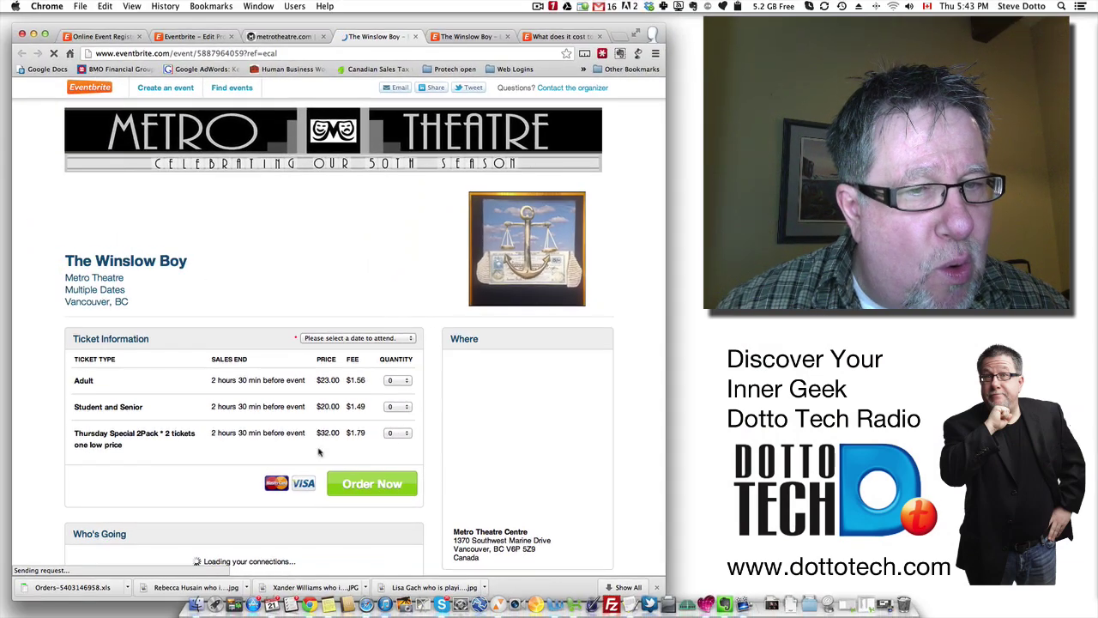
Pick the 28 Mar 2013 performance of The Winslow Boy and 2 Adult tickets, then review the $49.12 total
click(401, 380)
click(385, 338)
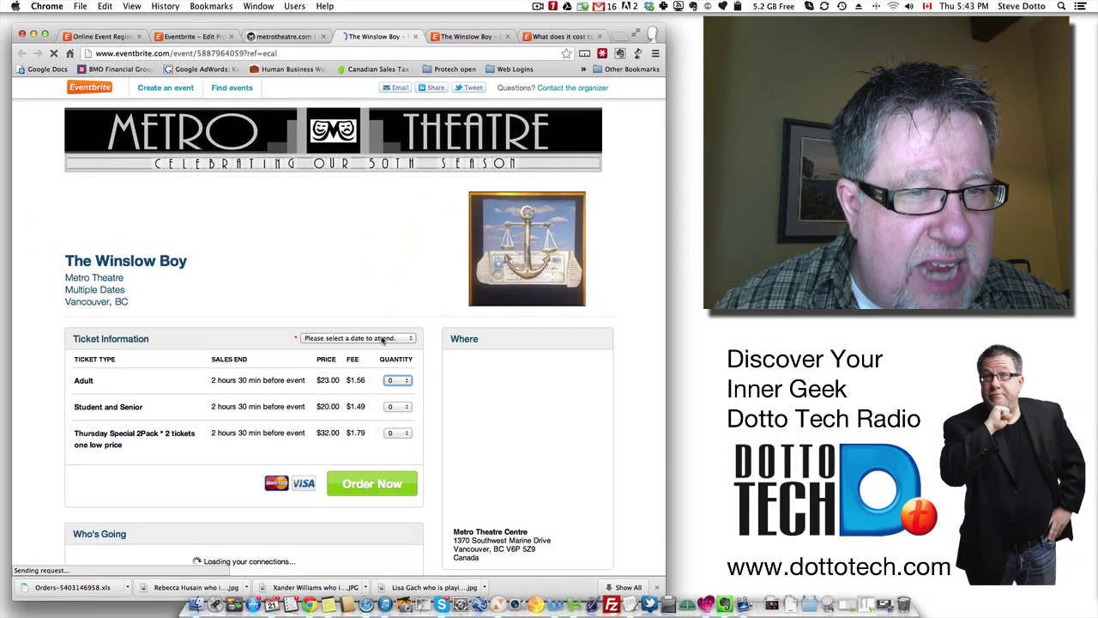
click(385, 338)
click(374, 355)
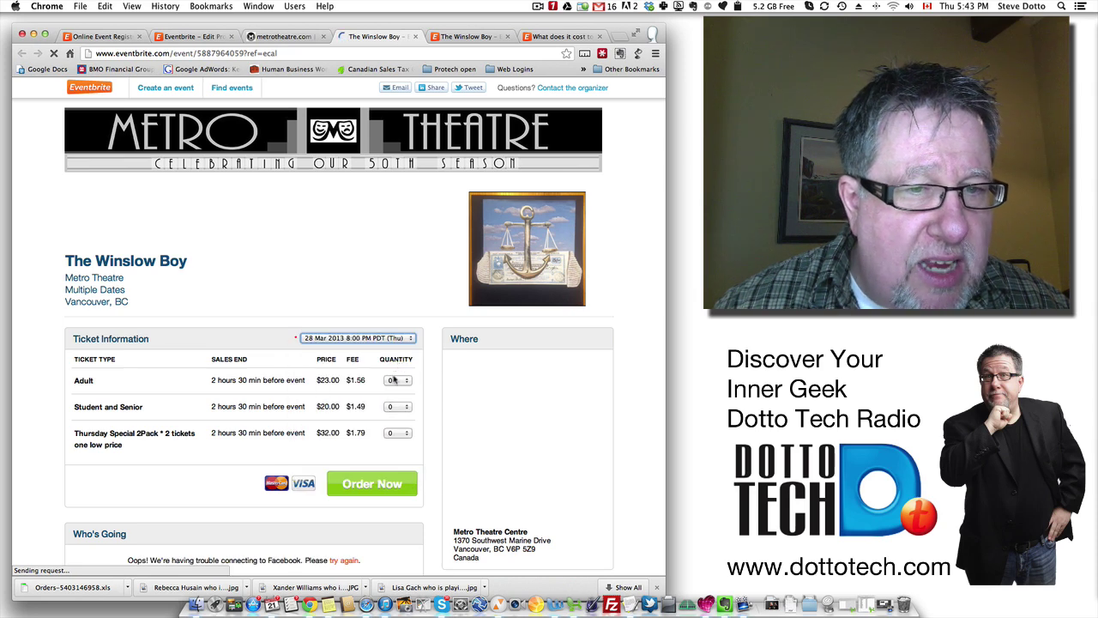
click(394, 380)
click(399, 398)
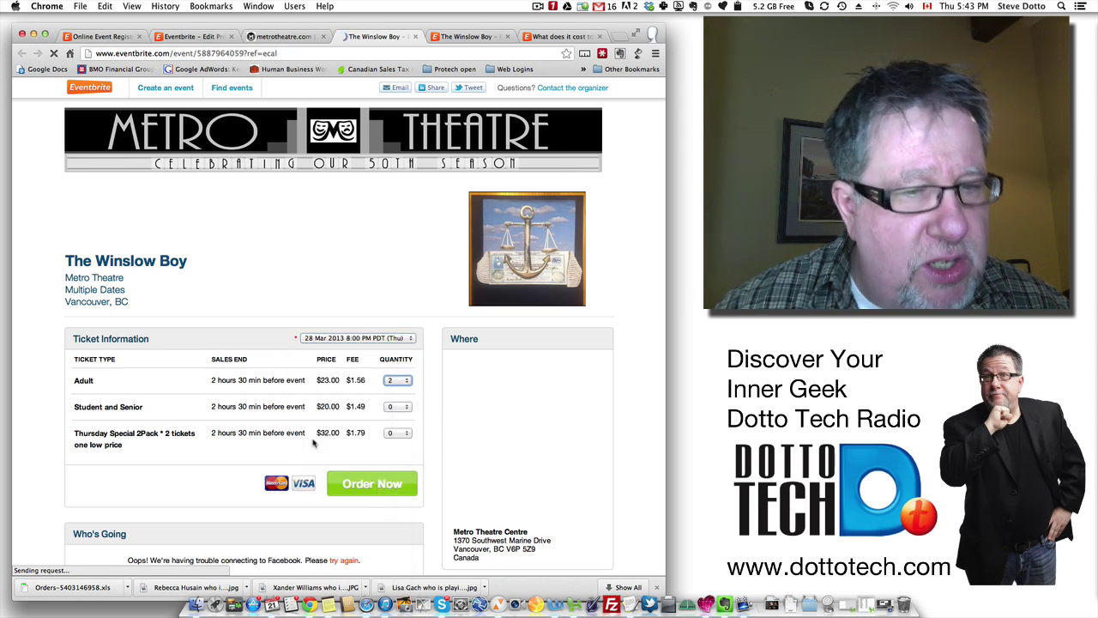
scroll(313, 439, down, 3)
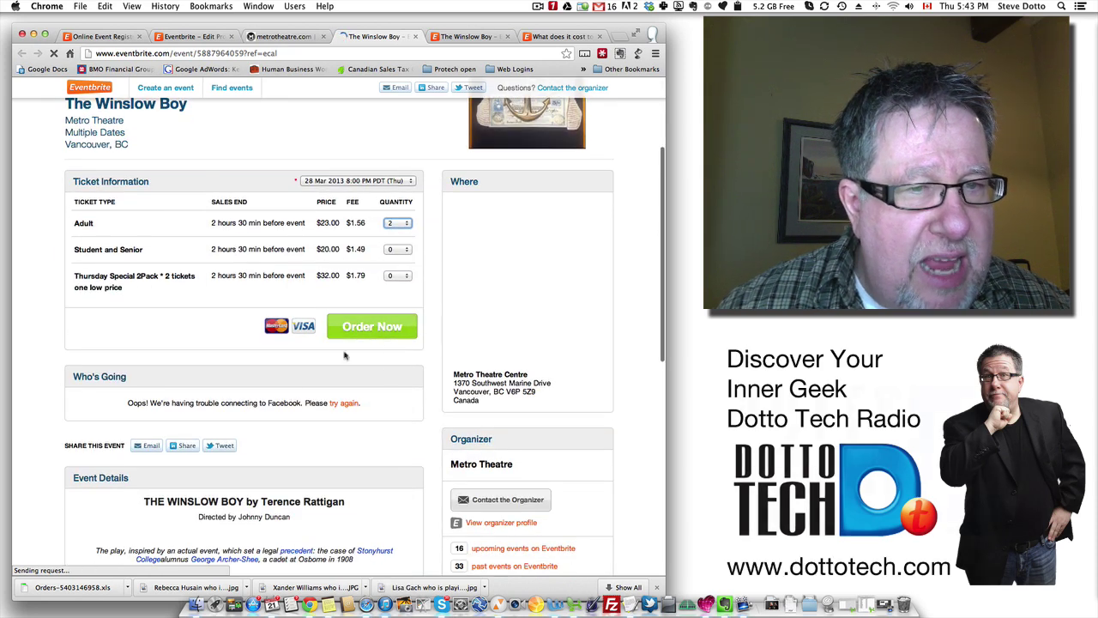
scroll(249, 480, down, 8)
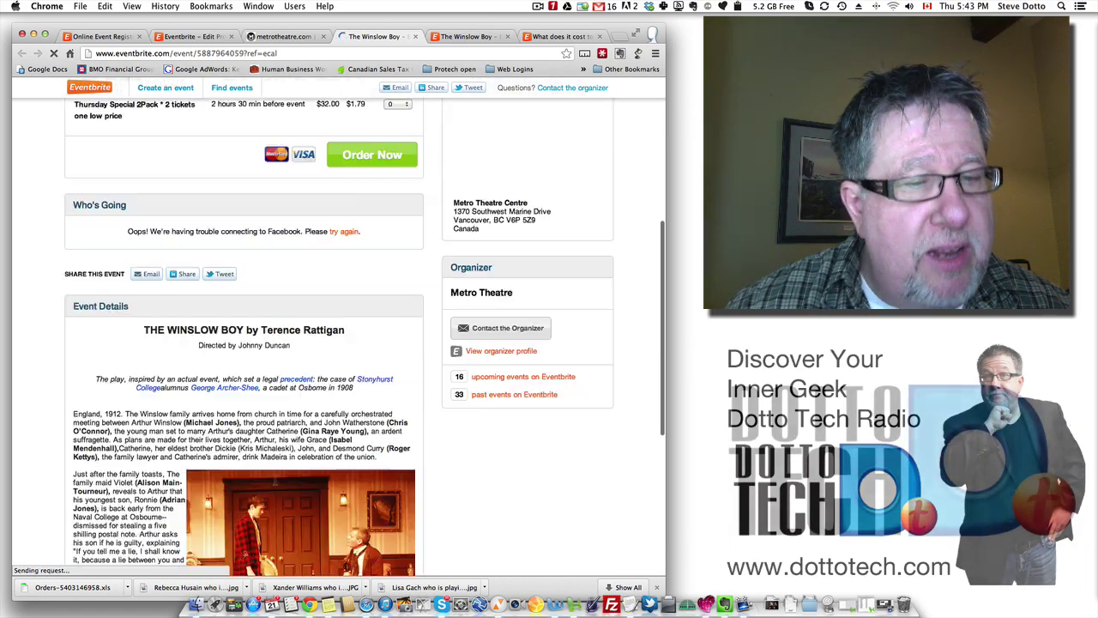
scroll(276, 482, down, 4)
scroll(276, 482, up, 10)
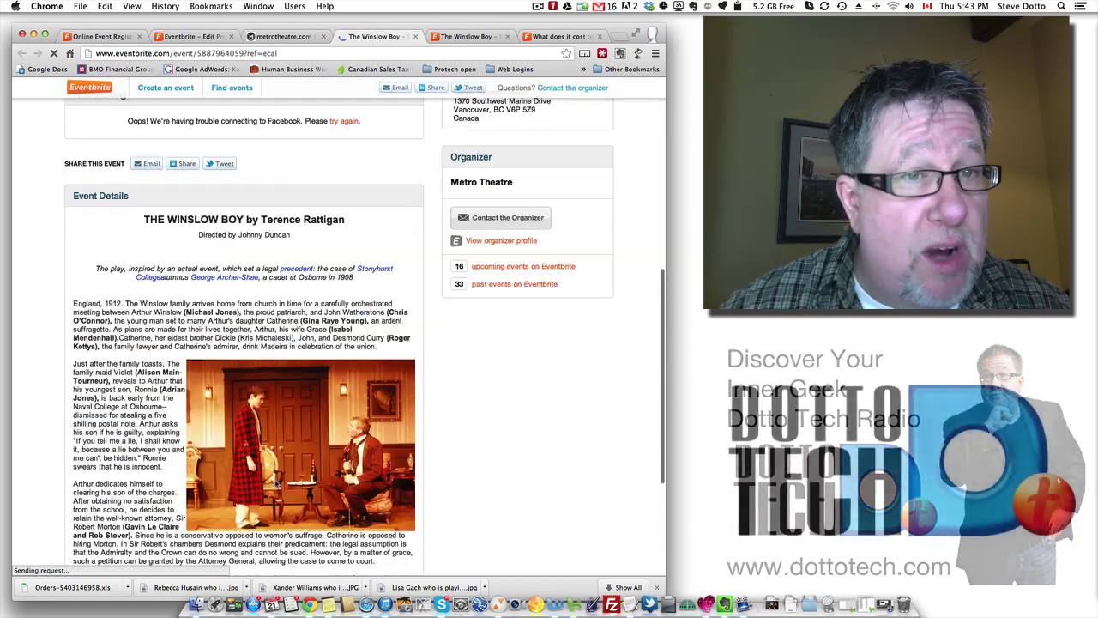
scroll(276, 480, up, 5)
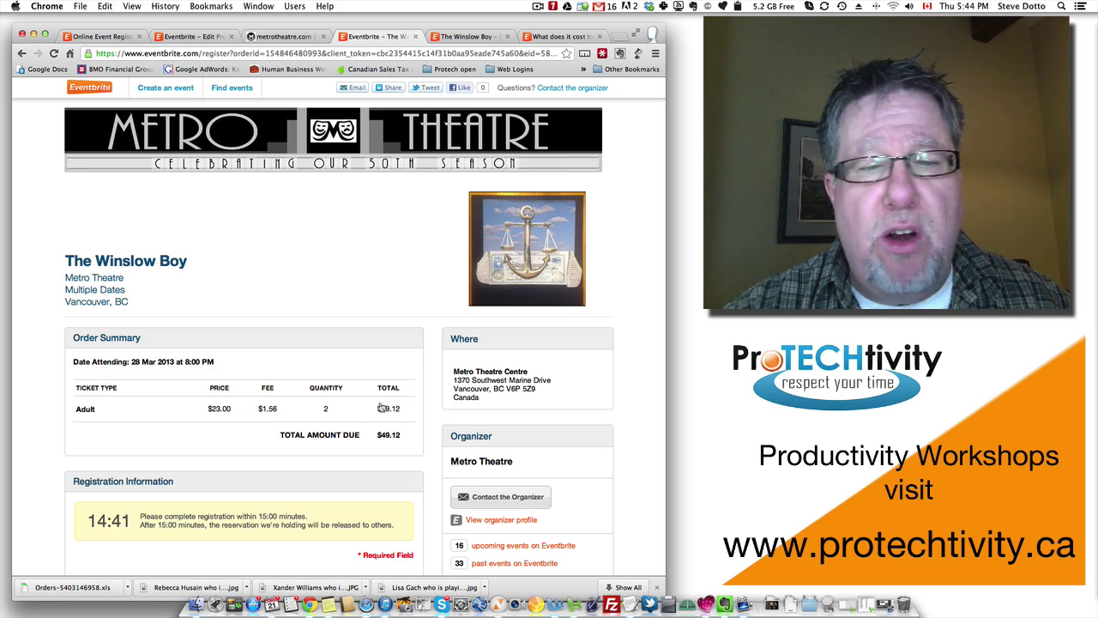
scroll(397, 407, down, 3)
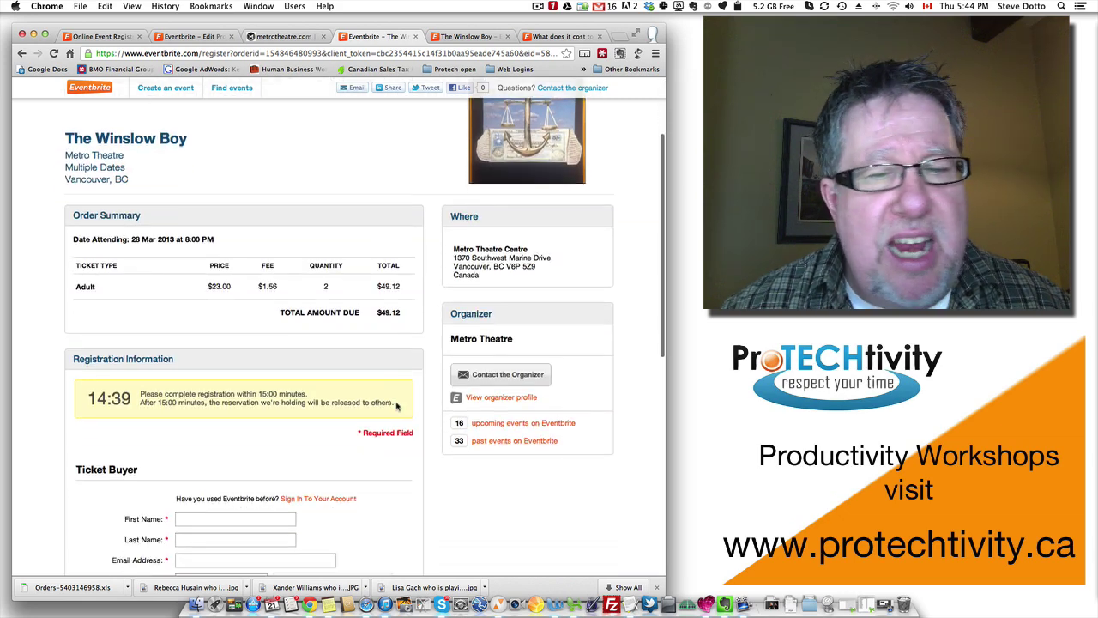
scroll(397, 407, down, 2)
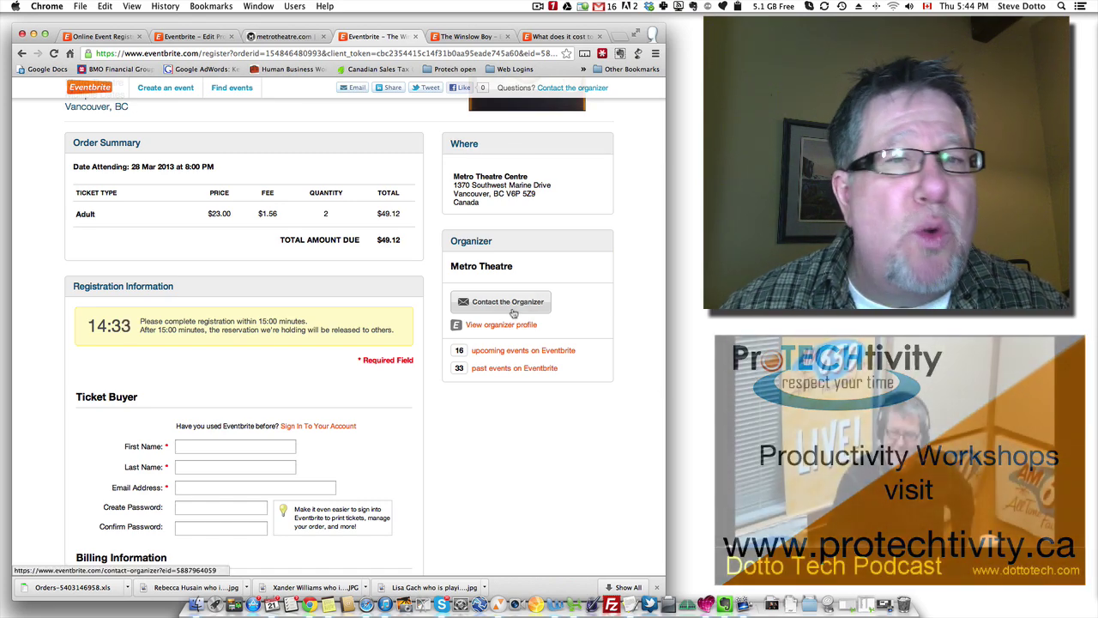
scroll(513, 313, up, 5)
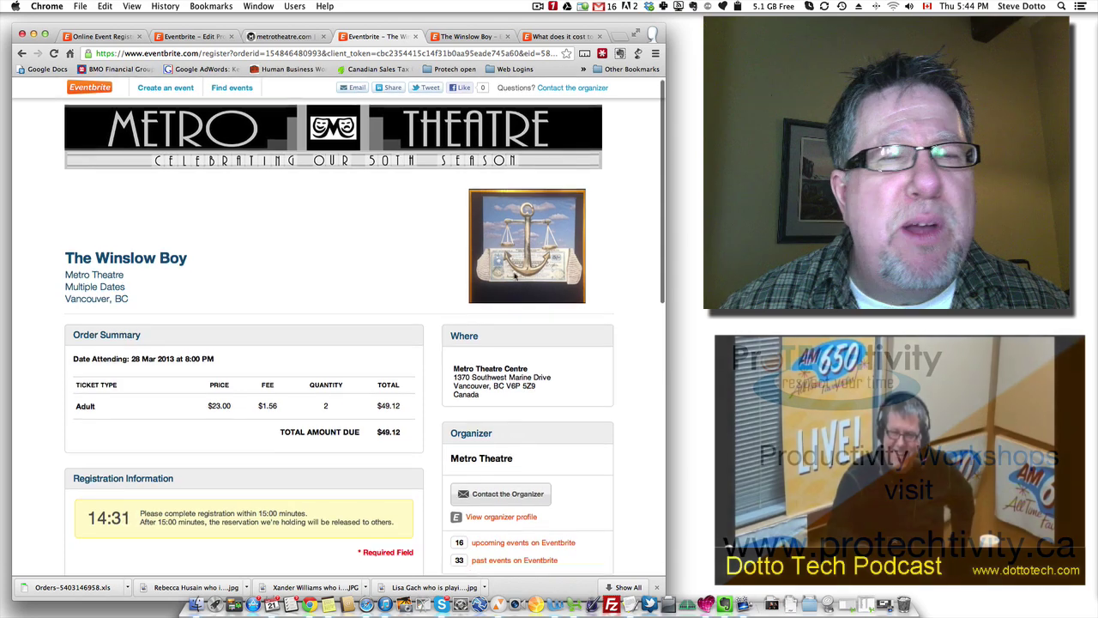
scroll(501, 279, down, 1)
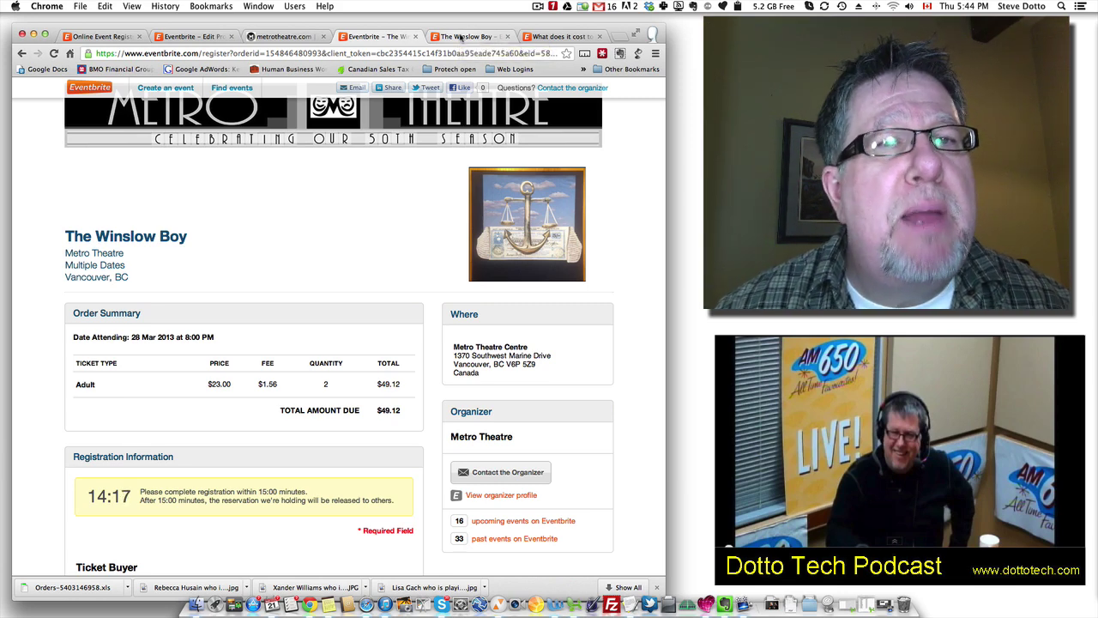
Cycle through The Winslow Boy page, Eventbrite's fee pricing and the event editor, ending on the home page
click(462, 37)
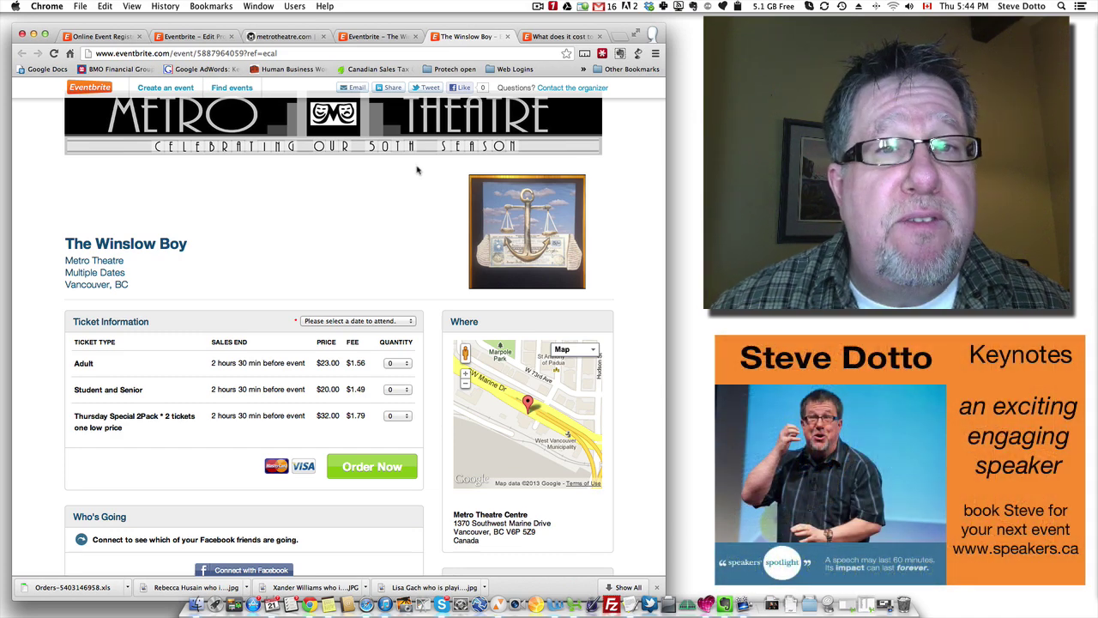
click(556, 38)
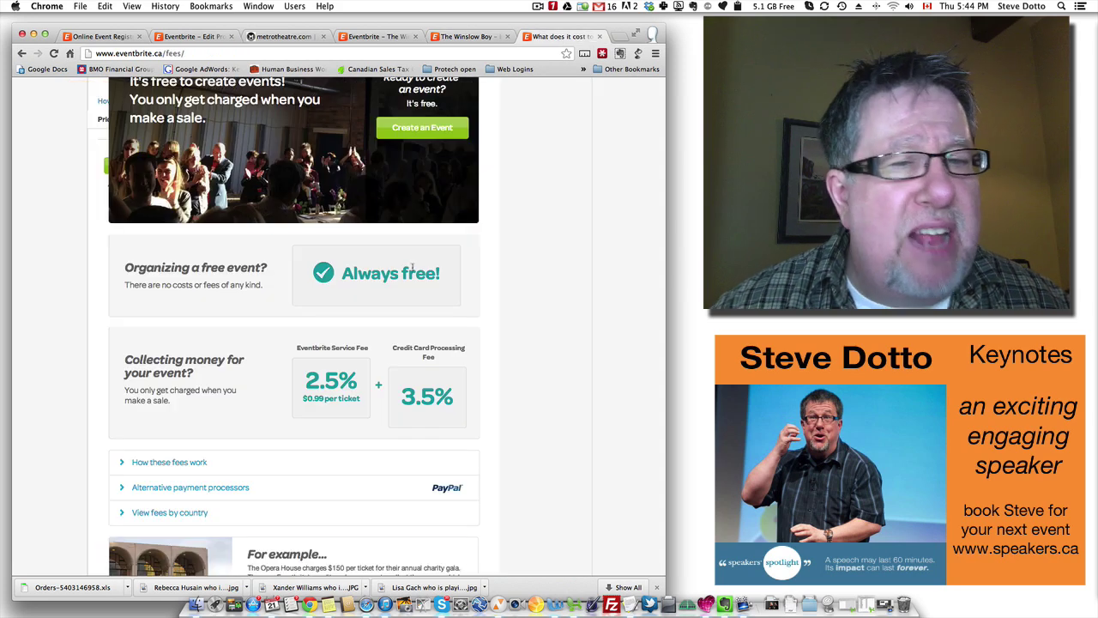
scroll(403, 268, up, 2)
click(190, 36)
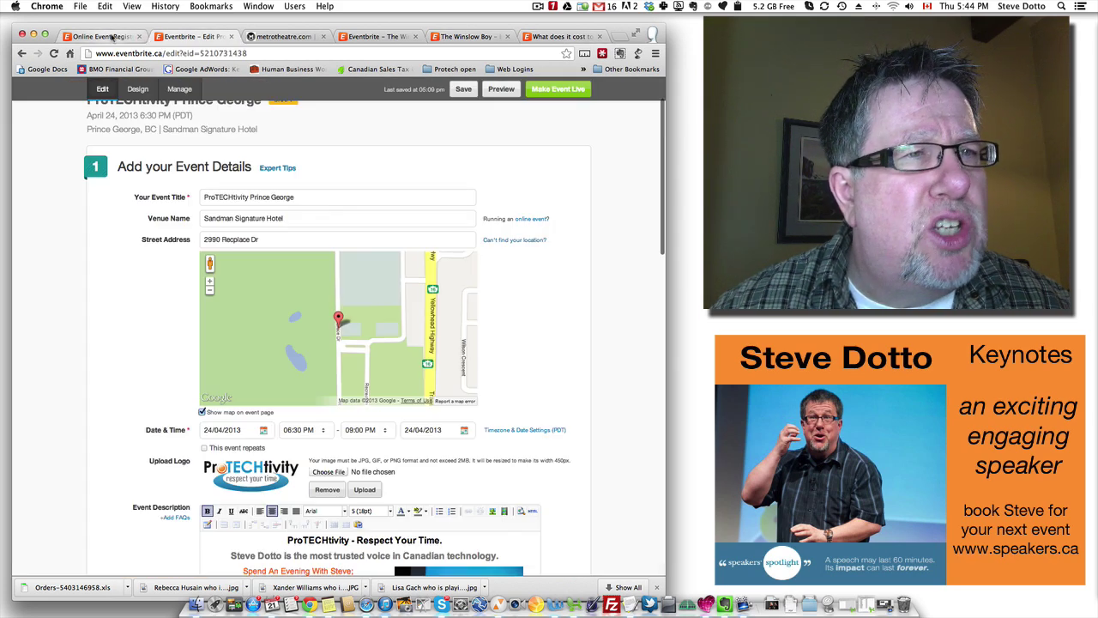
click(111, 37)
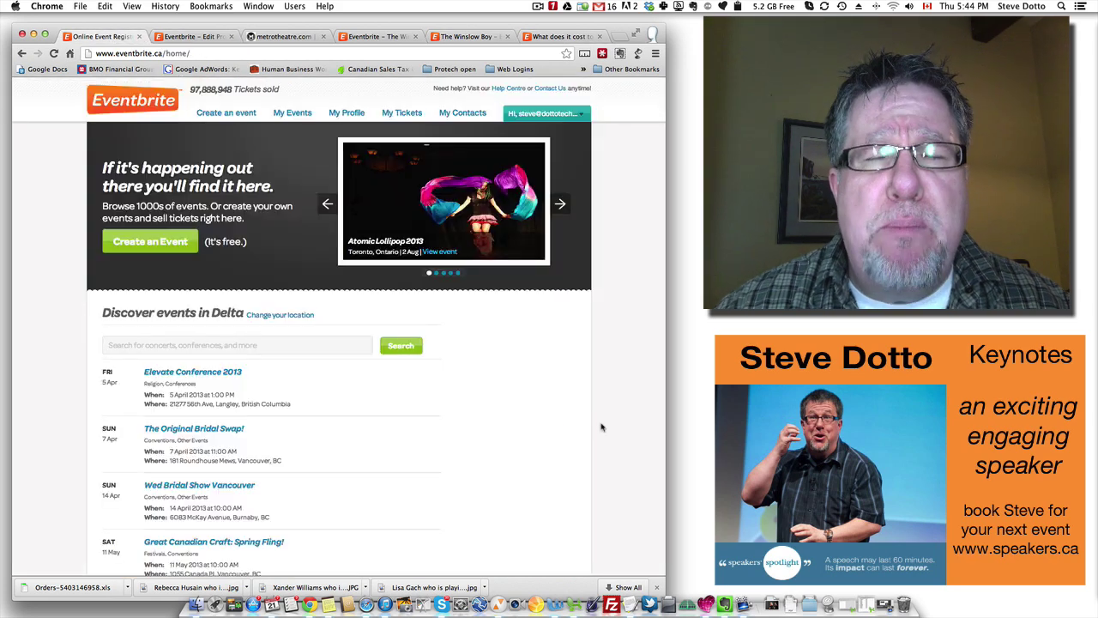